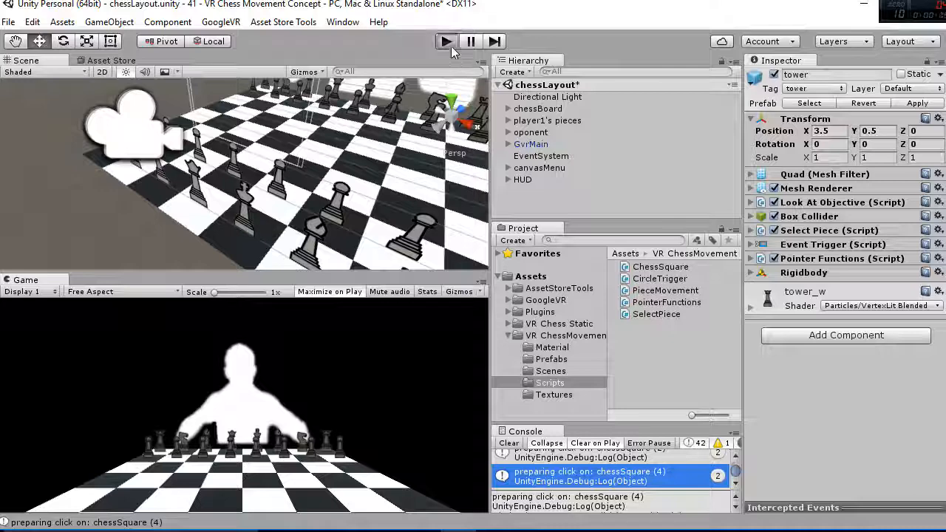
Step: Play-test the chess scene in the VR view, looking around the board to try gaze selection and piece movement, and stop it
{"action": "left_click", "coordinate": [450, 46]}
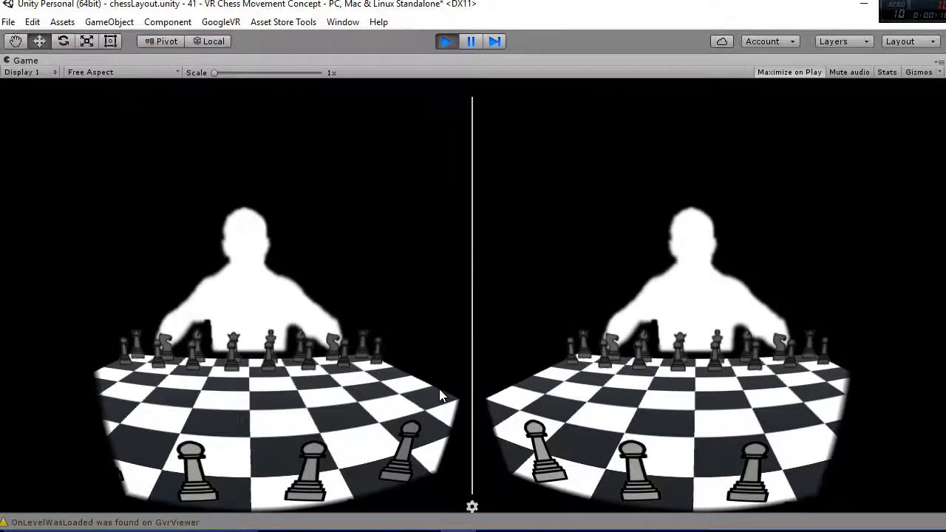
{"action": "key", "text": "alt"}
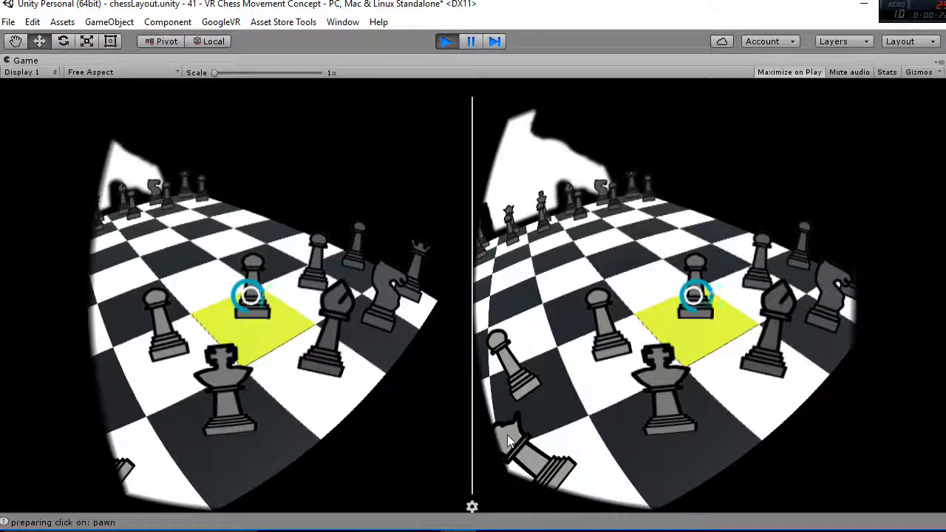
{"action": "key", "text": "alt"}
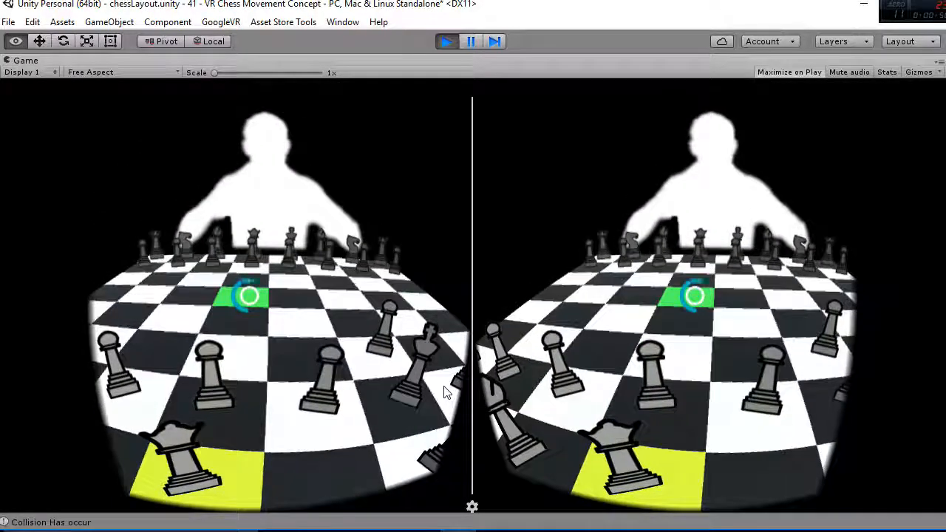
{"action": "left_click", "coordinate": [446, 393]}
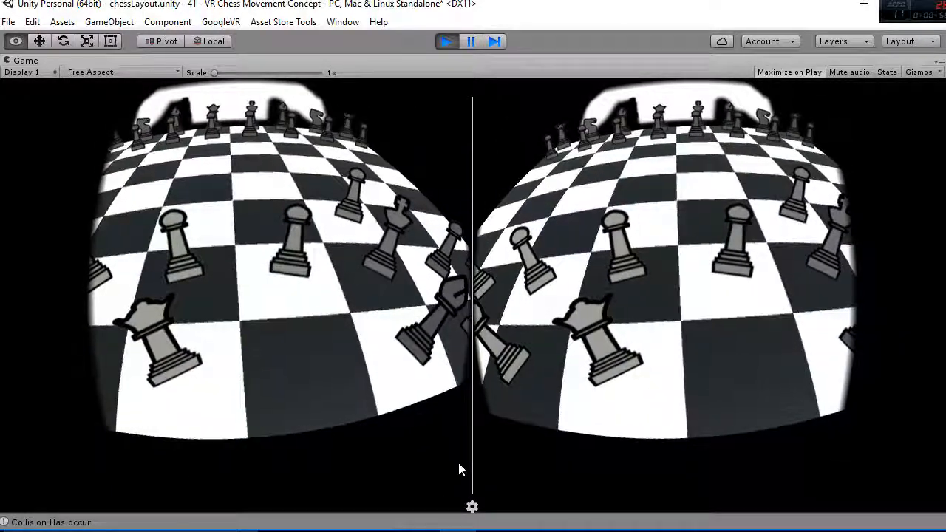
{"action": "left_click", "coordinate": [445, 42]}
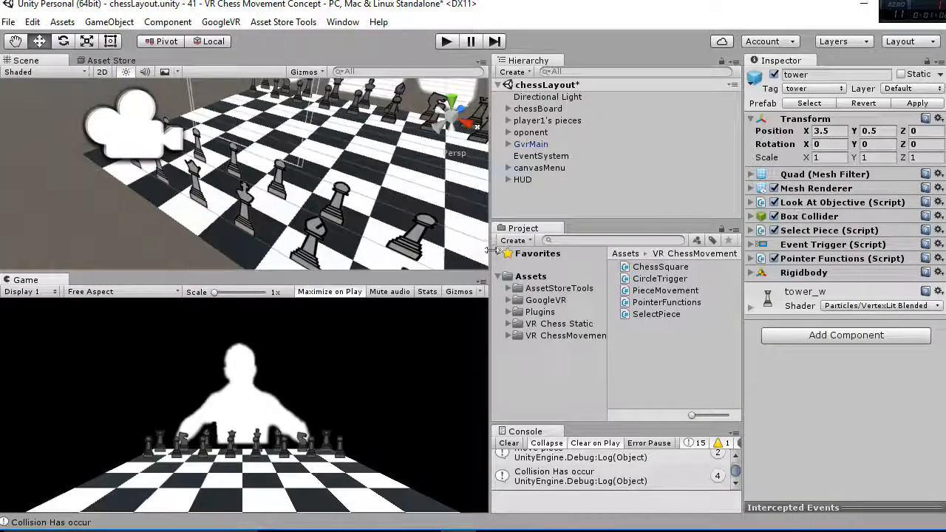
Step: Locate the chessLayout scene in the Scenes folder of the VR ChessMovement assets and select it
{"action": "left_click", "coordinate": [508, 335]}
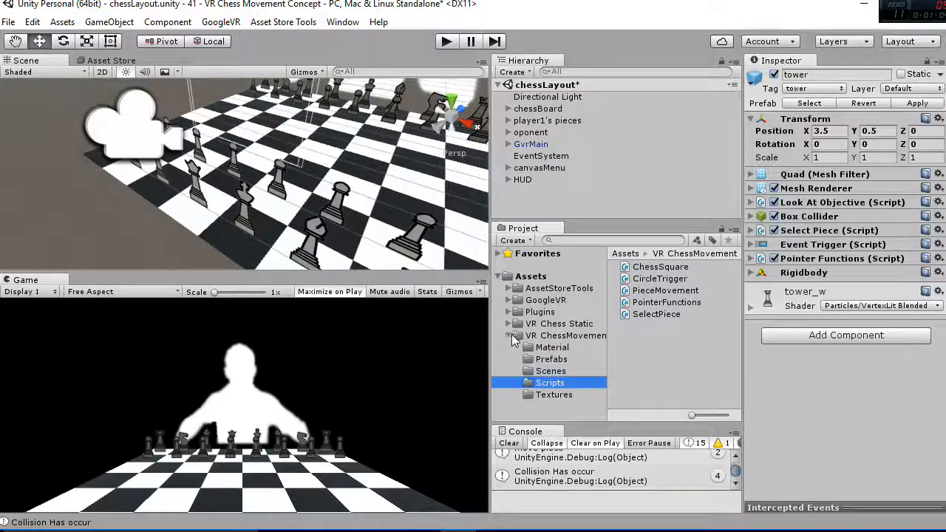
{"action": "left_click", "coordinate": [547, 371]}
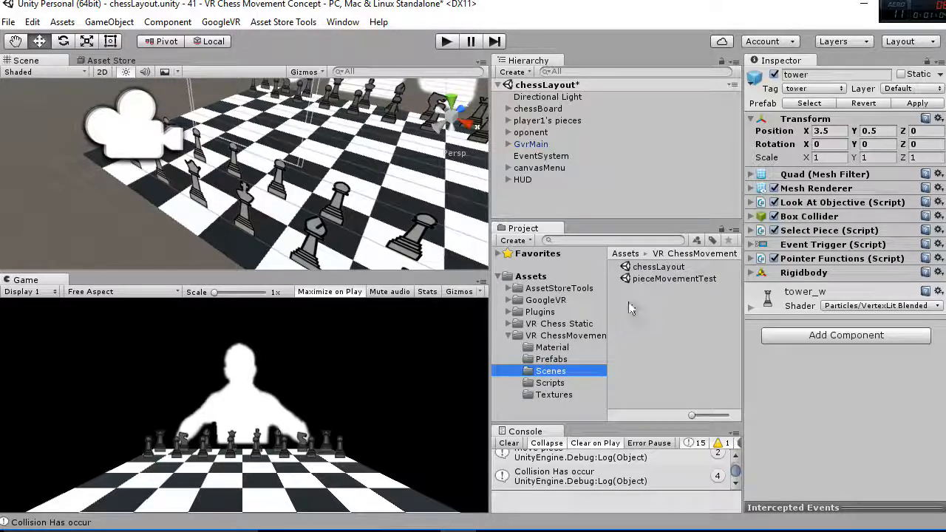
{"action": "left_click", "coordinate": [656, 269]}
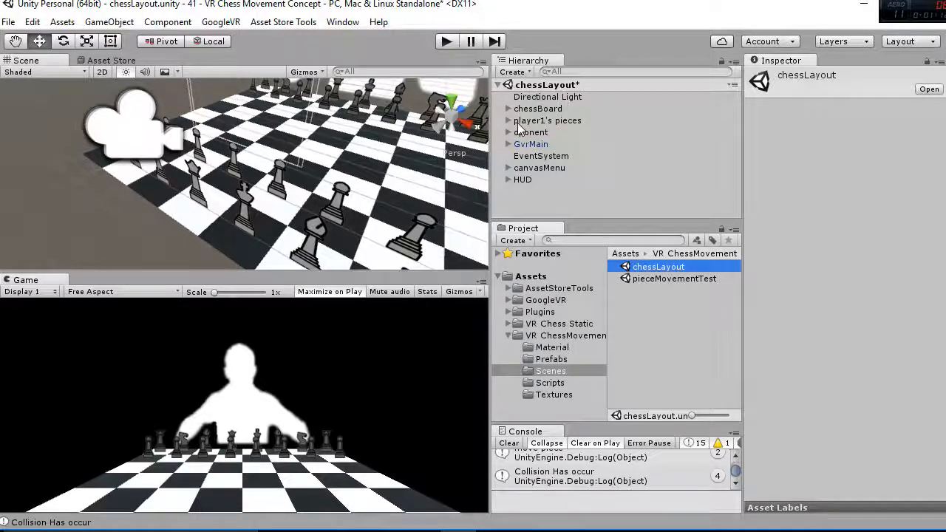
Step: Look through the squares of the board's 1_row group and frame the first chessSquare in the scene view
{"action": "left_click", "coordinate": [508, 109]}
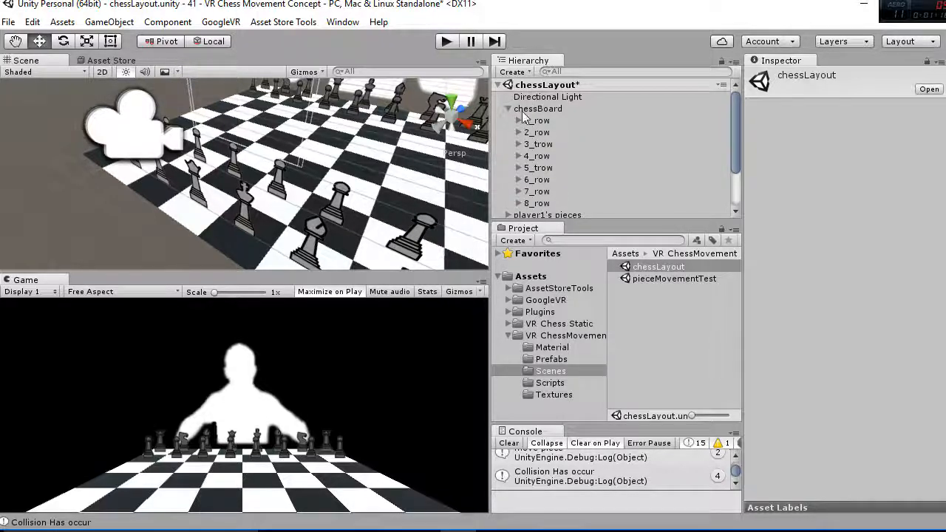
{"action": "left_click", "coordinate": [519, 121]}
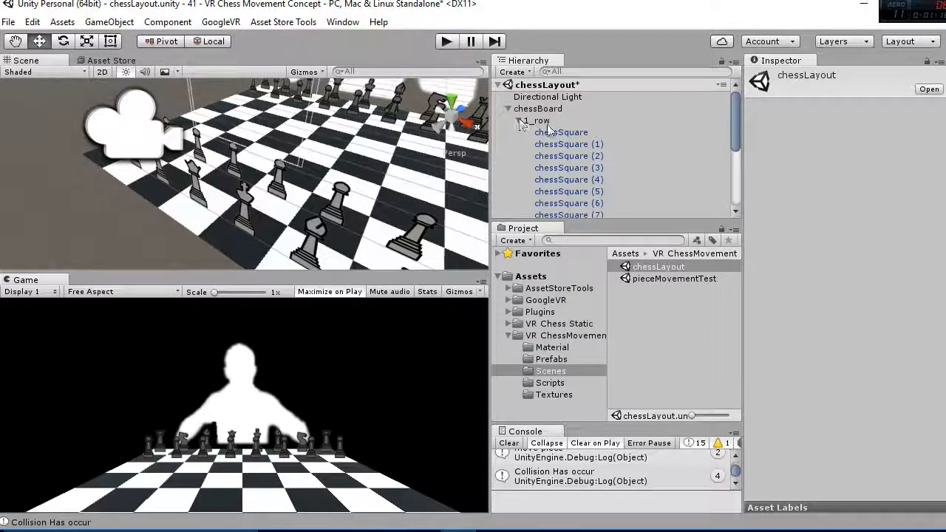
{"action": "scroll", "coordinate": [552, 138], "scroll_direction": "down", "scroll_amount": 2}
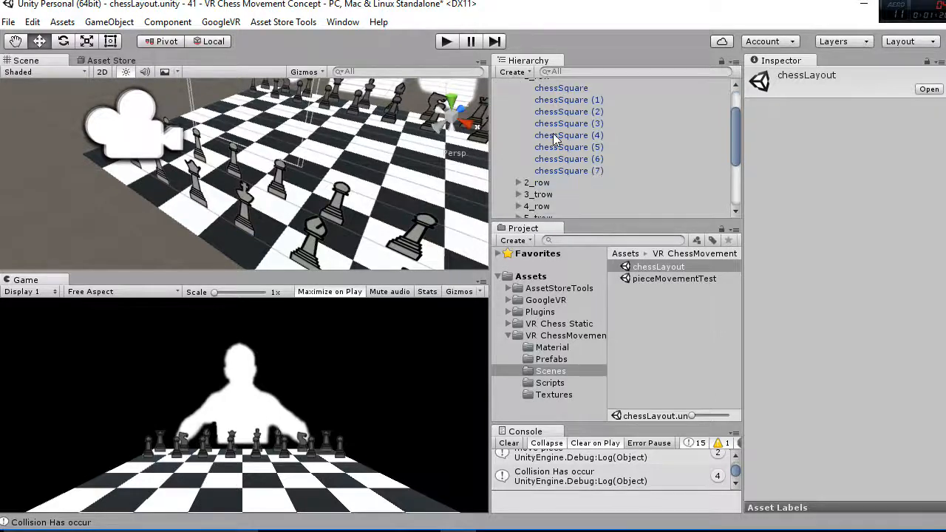
{"action": "scroll", "coordinate": [553, 138], "scroll_direction": "up", "scroll_amount": 2}
{"action": "left_click", "coordinate": [553, 137]}
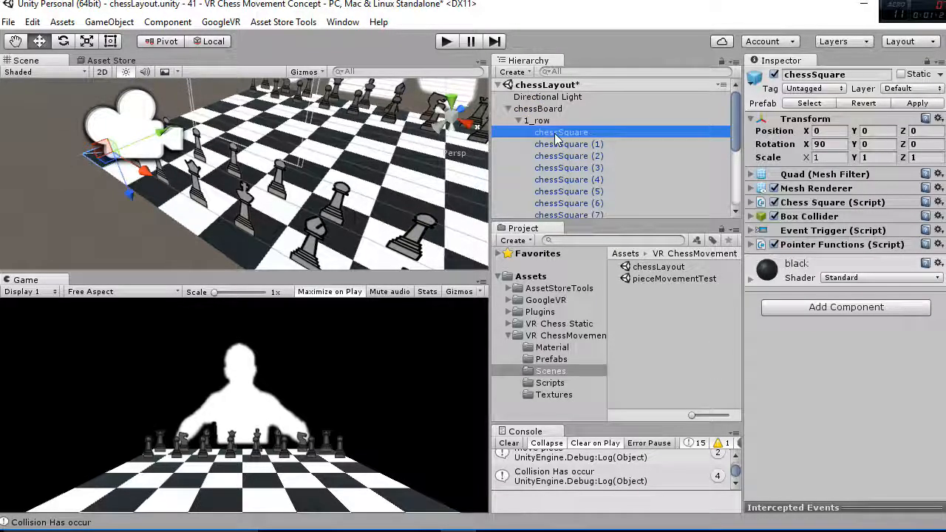
{"action": "key", "text": "Down"}
{"action": "key", "text": "Down"}
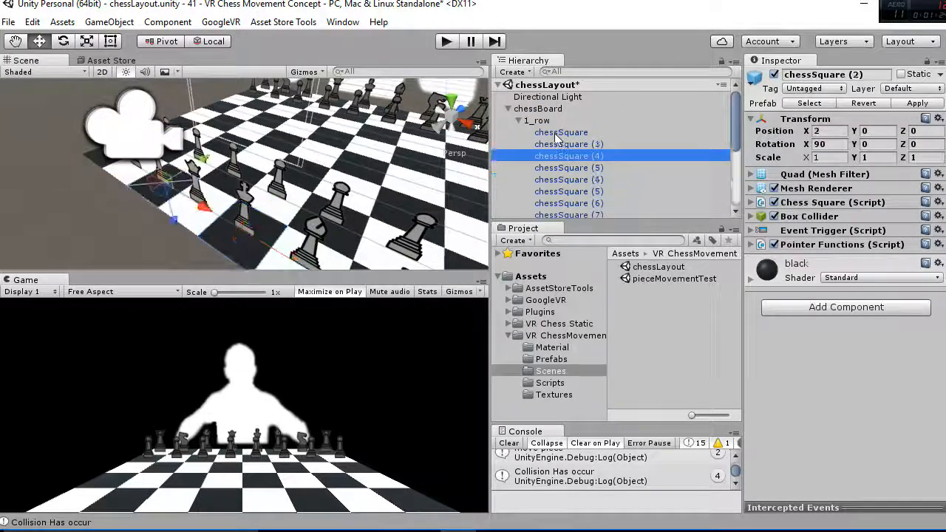
{"action": "key", "text": "Up"}
{"action": "key", "text": "Up"}
{"action": "key", "text": "f"}
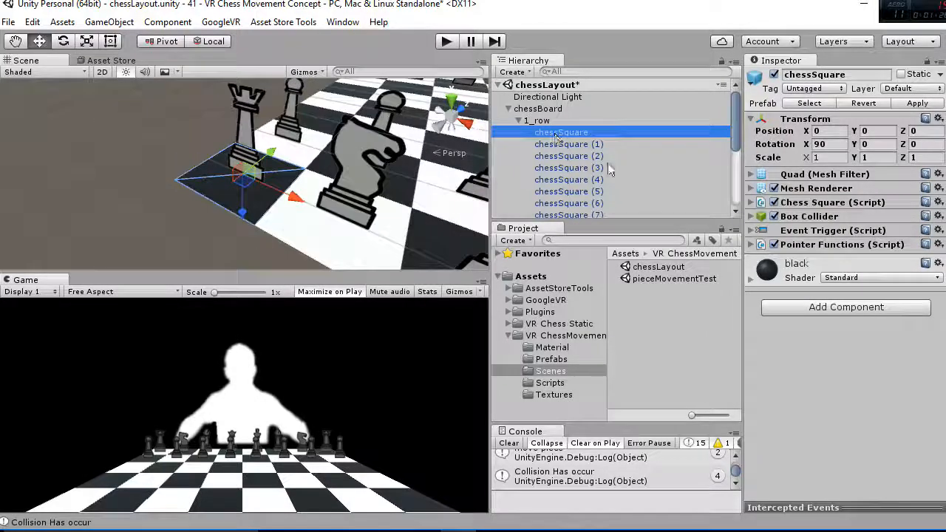
Step: Examine the components of the chessSquare prefab, including the pointer events in its Event Trigger
{"action": "left_click", "coordinate": [558, 360]}
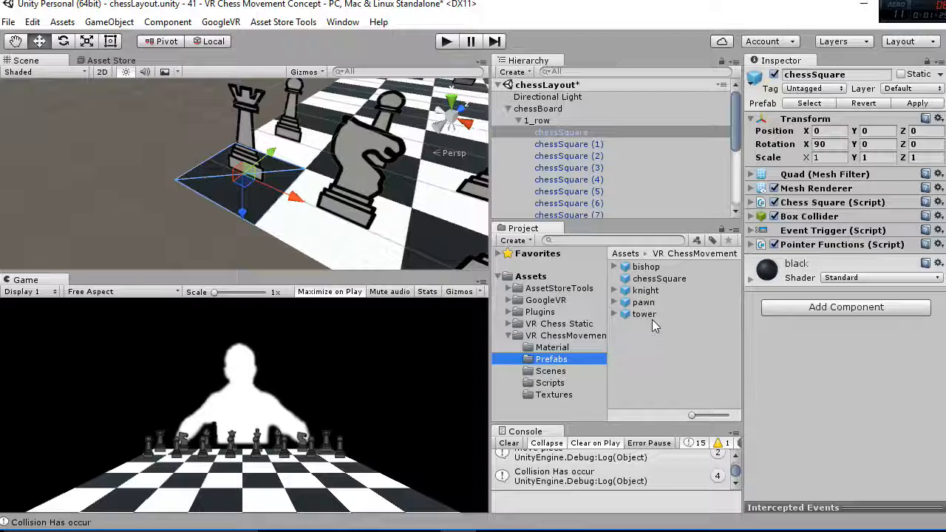
{"action": "left_click", "coordinate": [651, 280]}
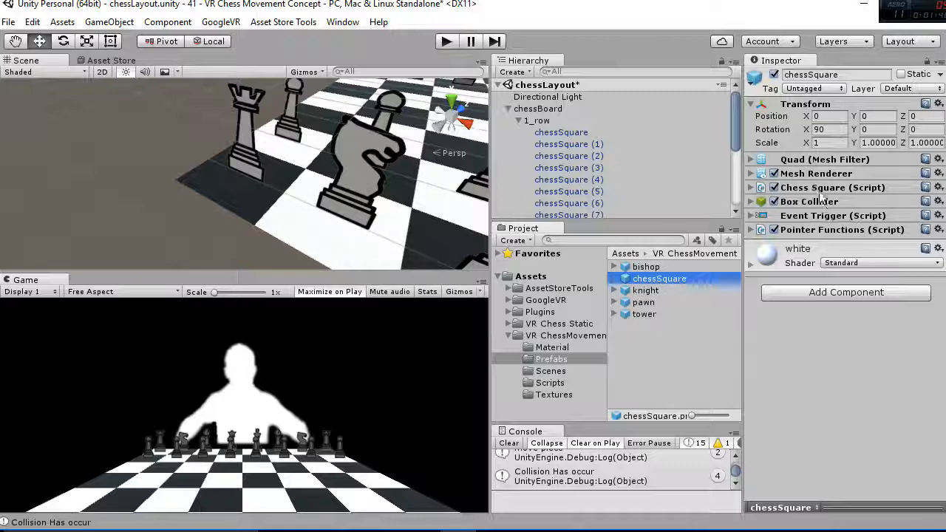
{"action": "left_click", "coordinate": [764, 206]}
{"action": "left_click", "coordinate": [764, 207]}
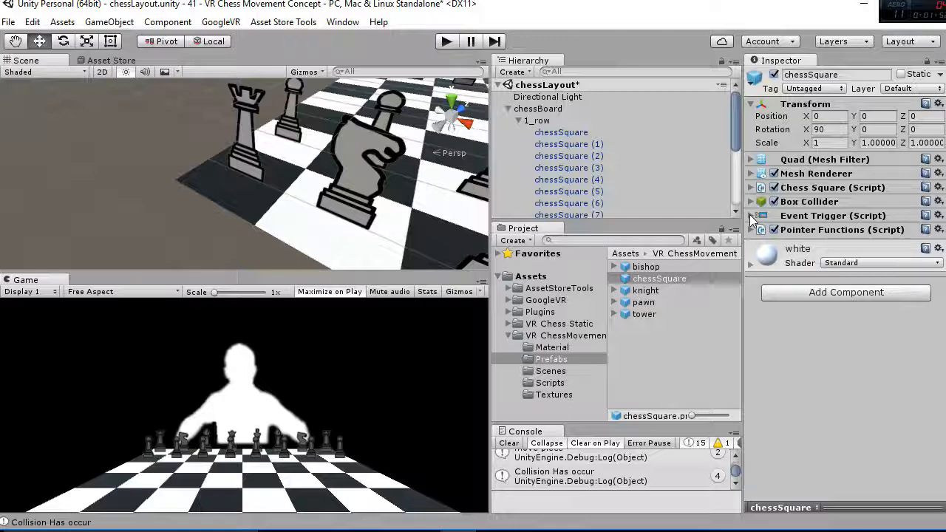
{"action": "left_click", "coordinate": [751, 215]}
{"action": "scroll", "coordinate": [741, 264], "scroll_direction": "down", "scroll_amount": 3}
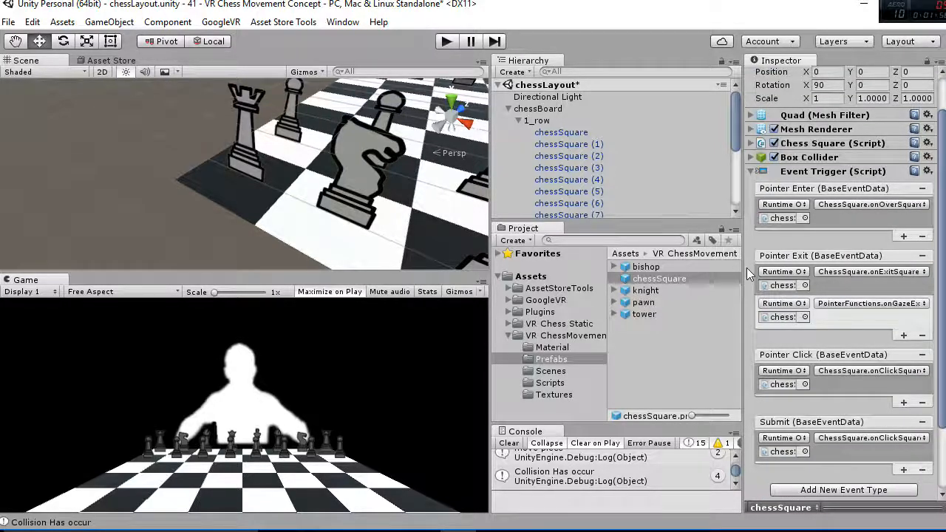
{"action": "scroll", "coordinate": [748, 273], "scroll_direction": "down", "scroll_amount": 3}
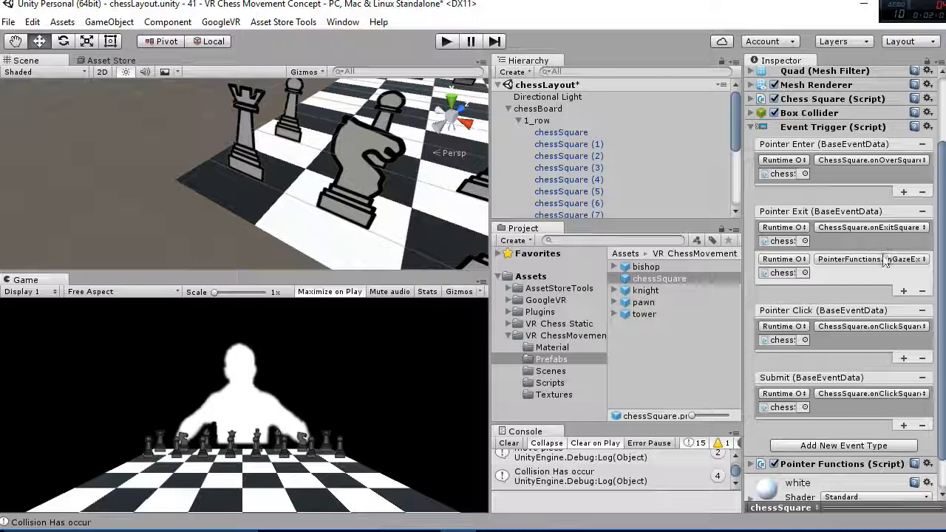
{"action": "scroll", "coordinate": [836, 266], "scroll_direction": "down", "scroll_amount": 2}
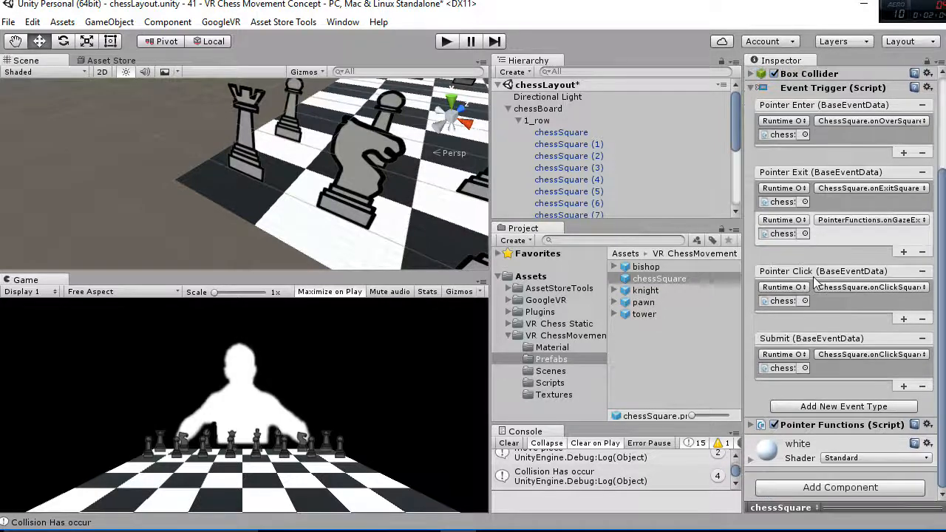
{"action": "scroll", "coordinate": [813, 221], "scroll_direction": "up", "scroll_amount": 3}
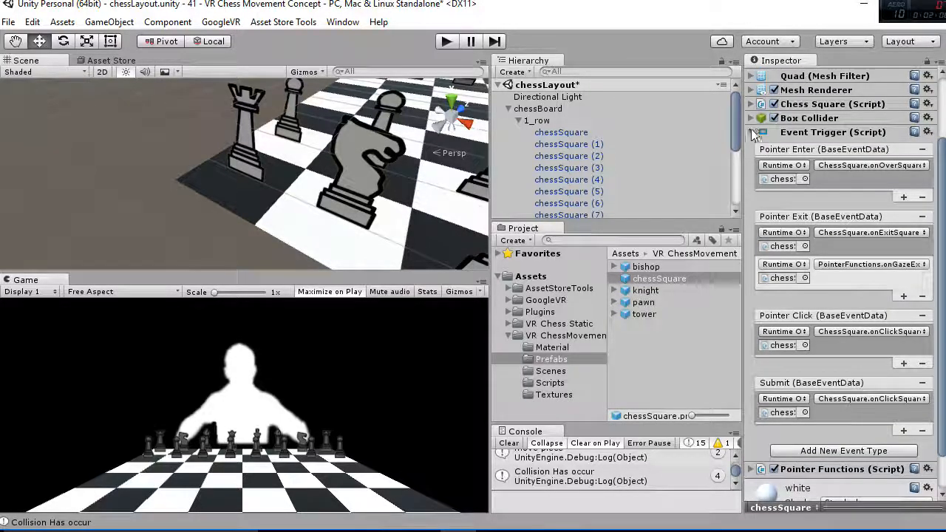
{"action": "left_click", "coordinate": [751, 133]}
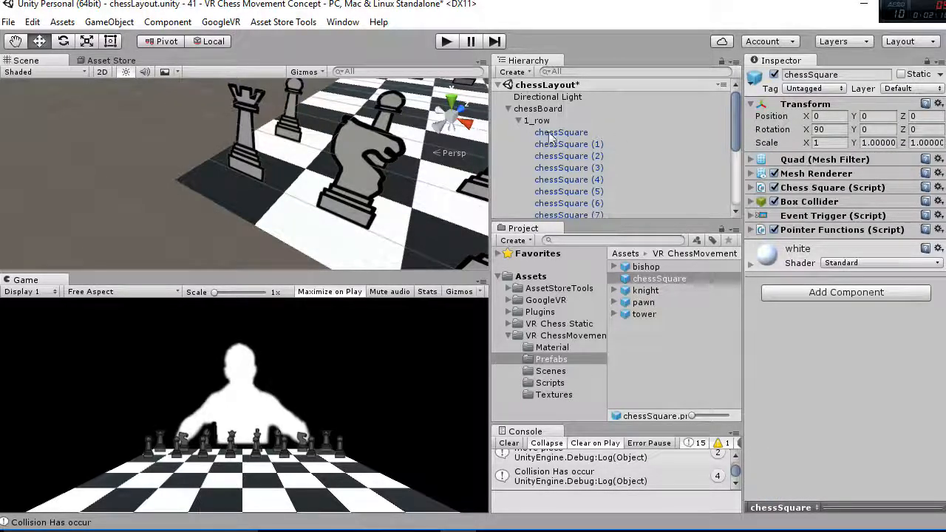
Step: Collapse the chessBoard hierarchy and review the HUD object's Circle Trigger script settings
{"action": "left_click", "coordinate": [518, 121]}
{"action": "left_click", "coordinate": [507, 108]}
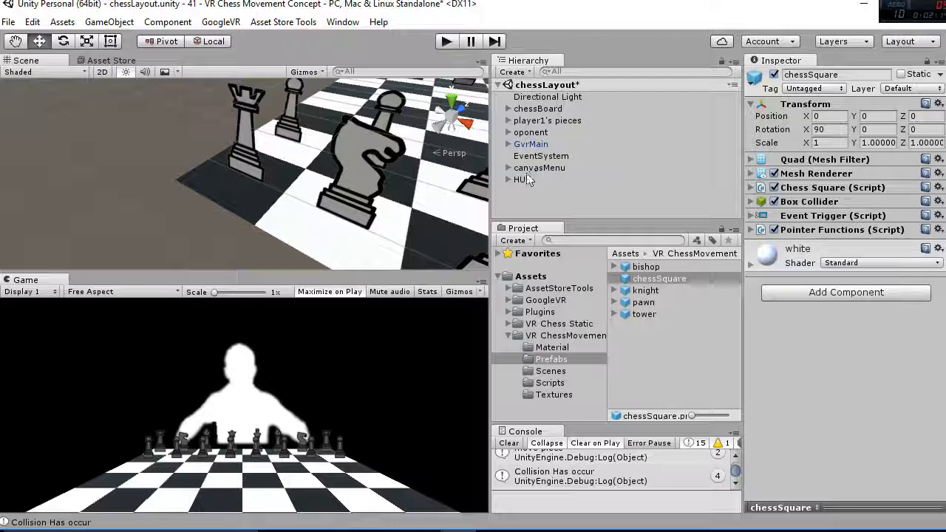
{"action": "left_click", "coordinate": [522, 180]}
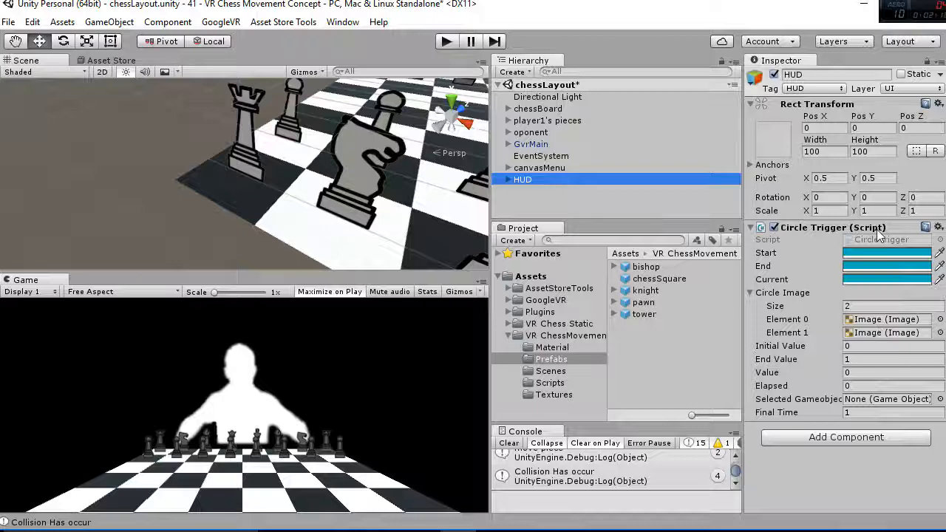
{"action": "left_click", "coordinate": [753, 227]}
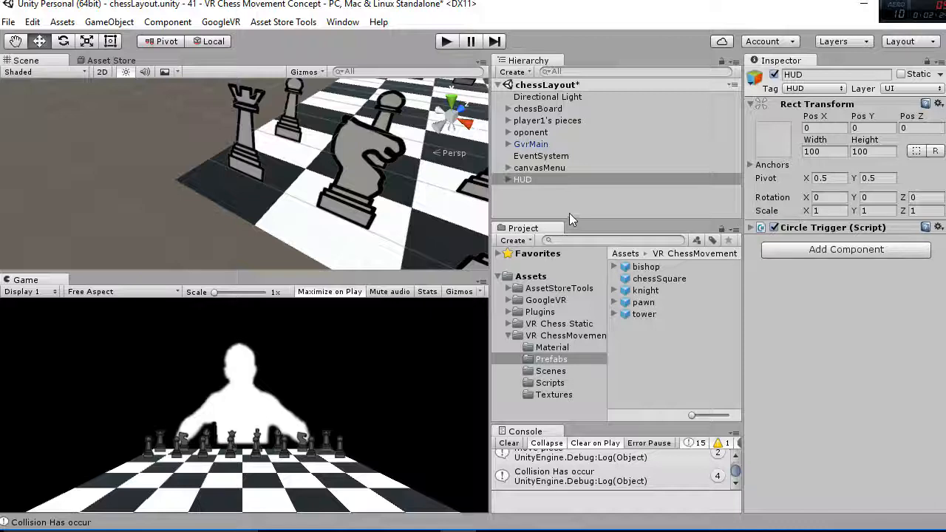
Step: Expand player1's pieces to review the group's contents and select its pawns group
{"action": "left_click", "coordinate": [508, 121]}
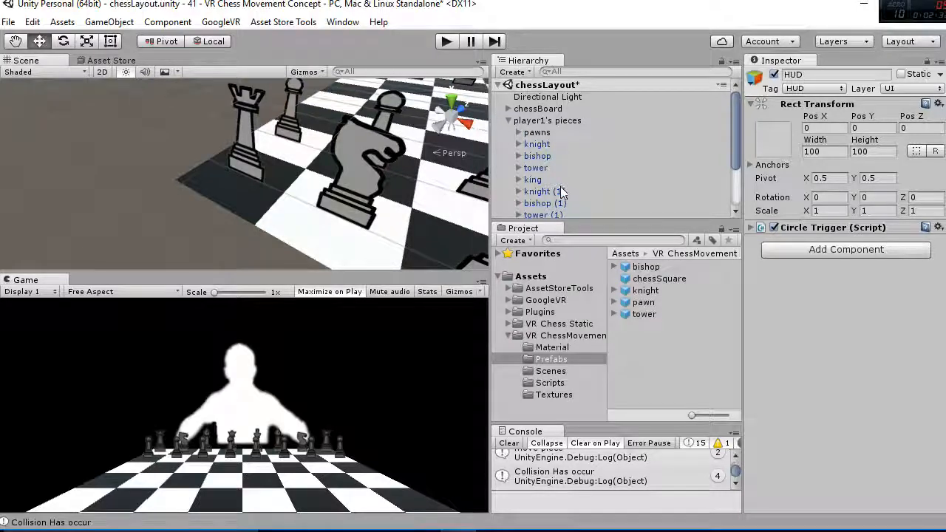
{"action": "scroll", "coordinate": [556, 185], "scroll_direction": "down", "scroll_amount": 3}
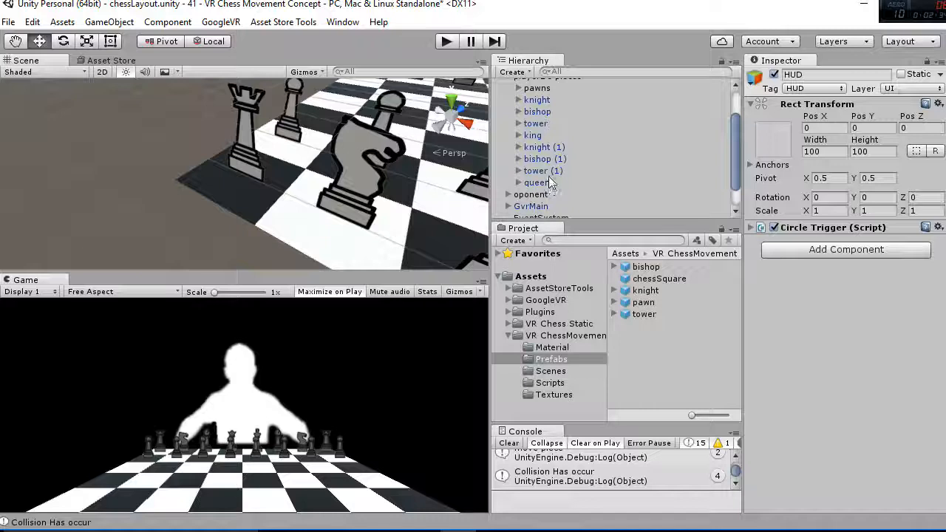
{"action": "scroll", "coordinate": [548, 176], "scroll_direction": "up", "scroll_amount": 3}
{"action": "left_click", "coordinate": [537, 133]}
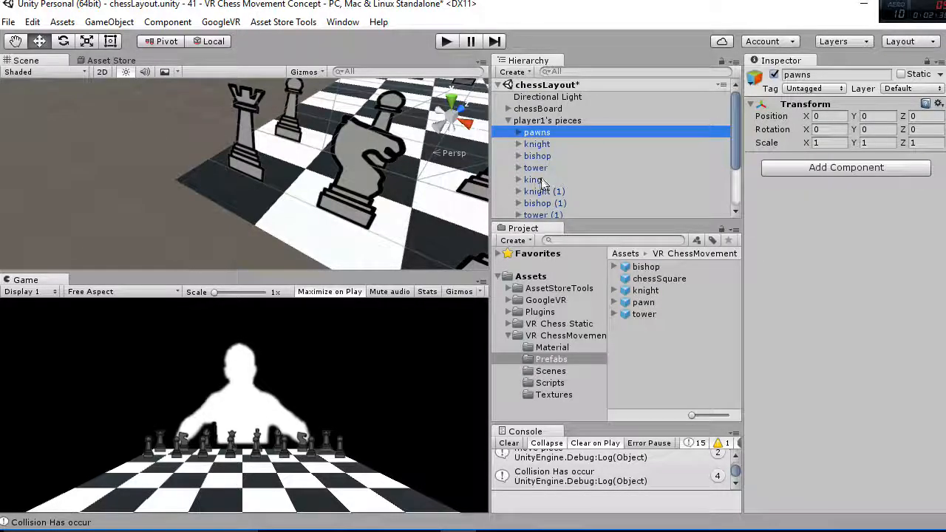
Step: Inspect the Look At Objective and Box Collider settings of player 1's first bishop
{"action": "left_click", "coordinate": [538, 156]}
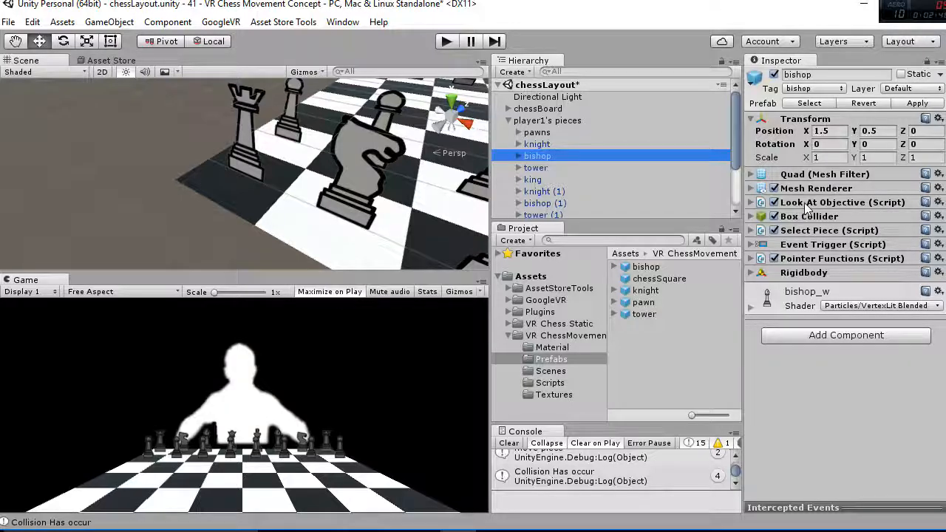
{"action": "left_click", "coordinate": [754, 204]}
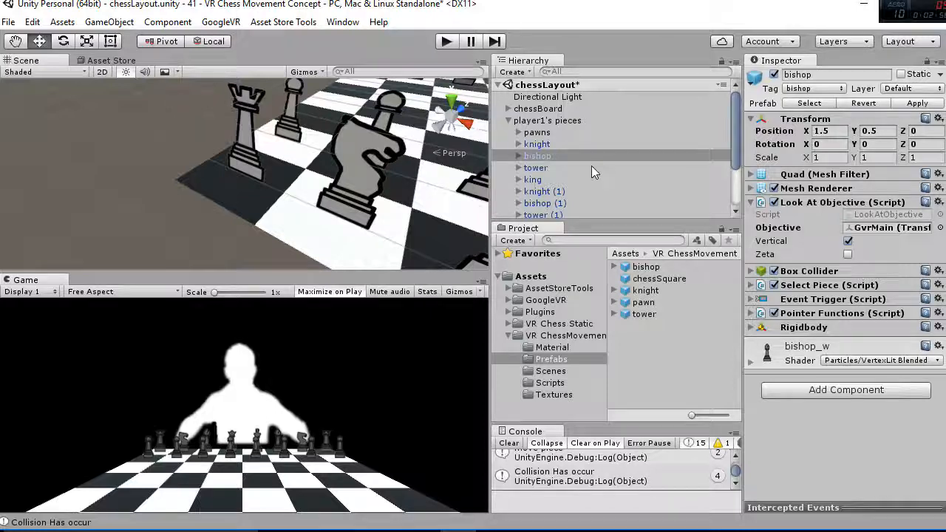
{"action": "left_click", "coordinate": [754, 204]}
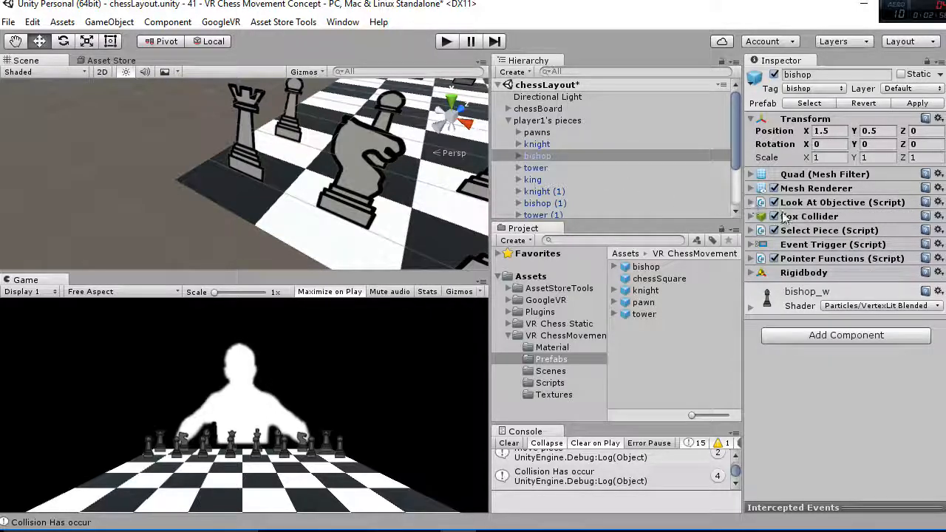
{"action": "left_click", "coordinate": [752, 217]}
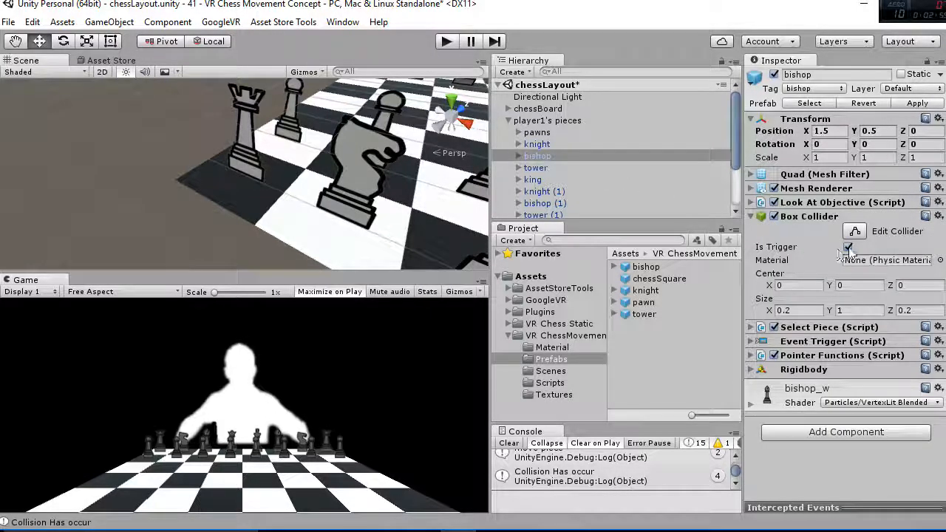
{"action": "left_click", "coordinate": [752, 217]}
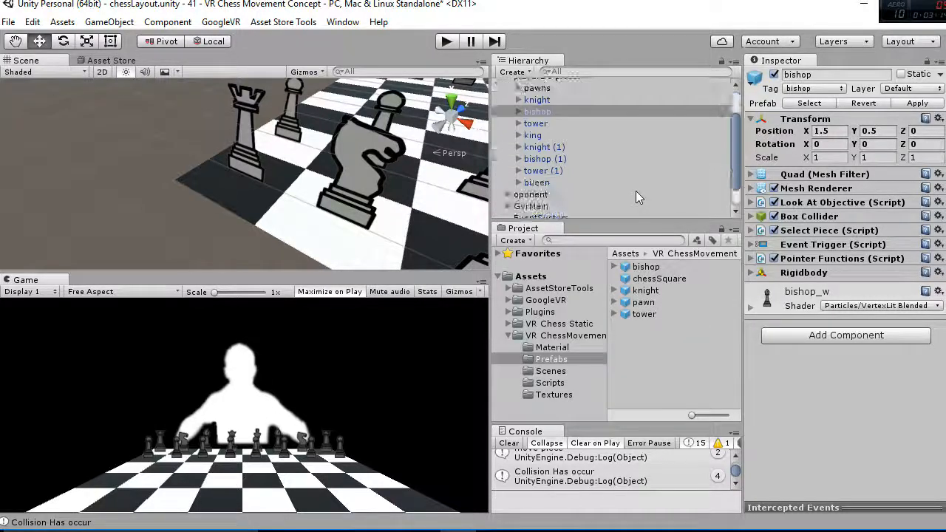
Step: Create prefabs from player 1's queen and king in the Prefabs folder
{"action": "scroll", "coordinate": [635, 190], "scroll_direction": "down", "scroll_amount": 3}
{"action": "left_click_drag", "start_coordinate": [535, 182], "coordinate": [634, 334]}
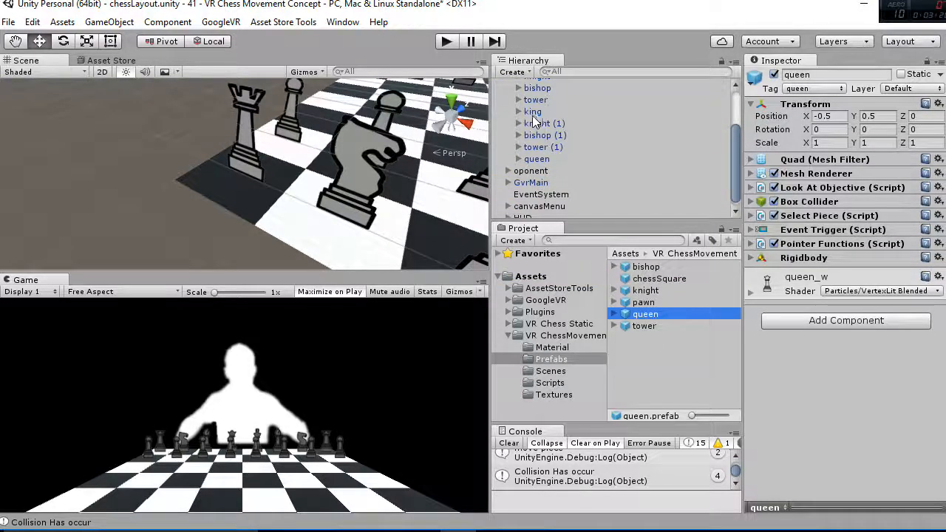
{"action": "left_click", "coordinate": [538, 116]}
{"action": "left_click_drag", "start_coordinate": [538, 121], "coordinate": [640, 335]}
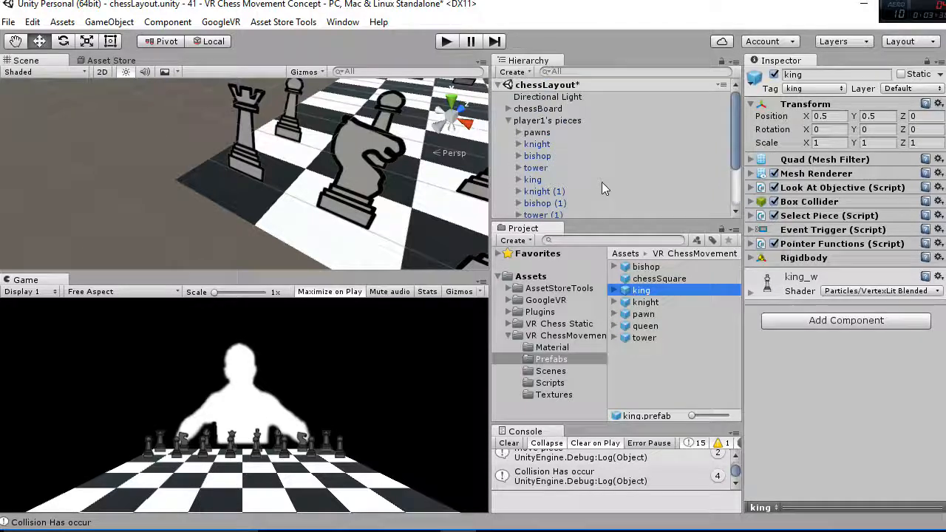
Step: Collapse player1's pieces, frame the oponent group in the scene, inspect its king's components and pawn list, and collapse the group
{"action": "left_click", "coordinate": [508, 121]}
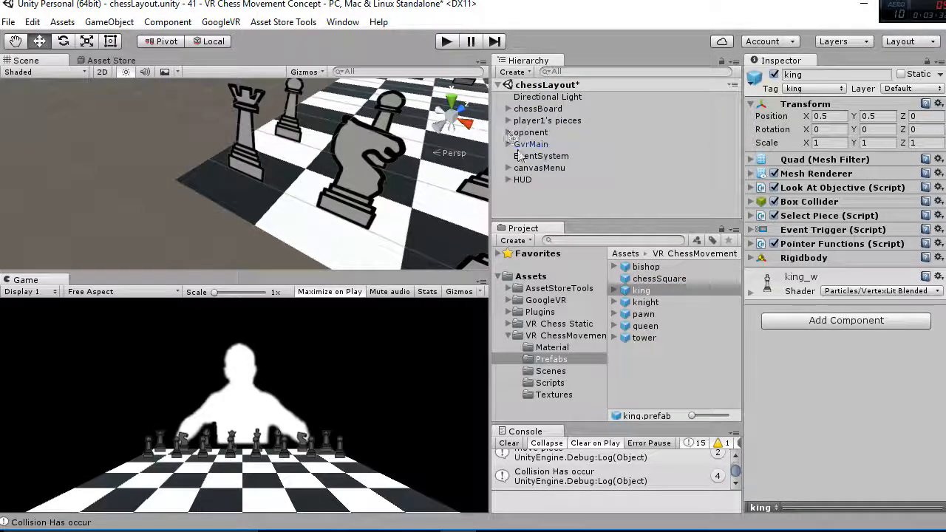
{"action": "left_click", "coordinate": [507, 133]}
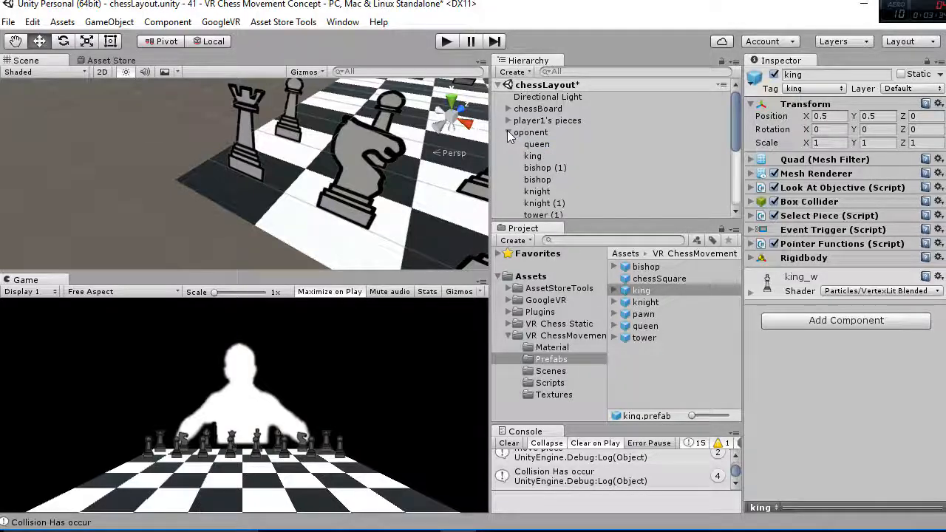
{"action": "middle_click_drag", "start_coordinate": [448, 157], "coordinate": [431, 182]}
{"action": "scroll", "coordinate": [432, 182], "scroll_direction": "down", "scroll_amount": 3}
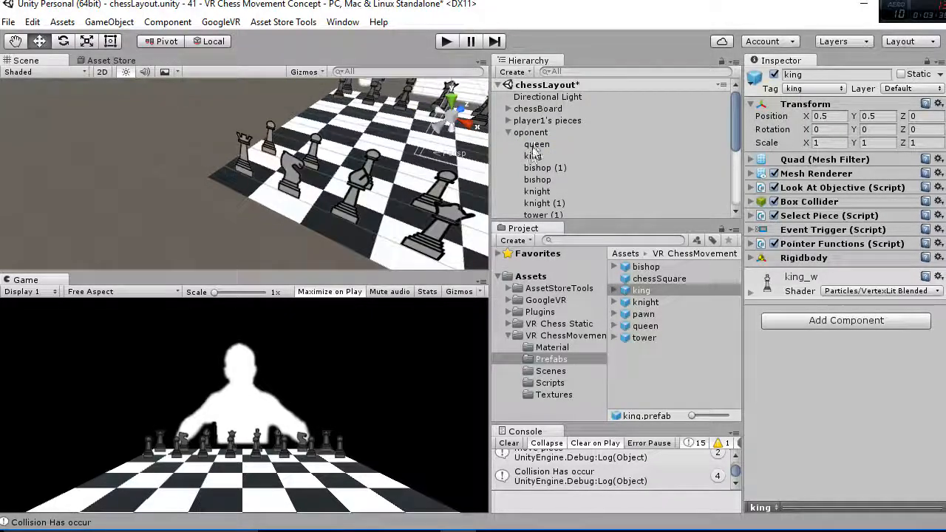
{"action": "double_click", "coordinate": [530, 134]}
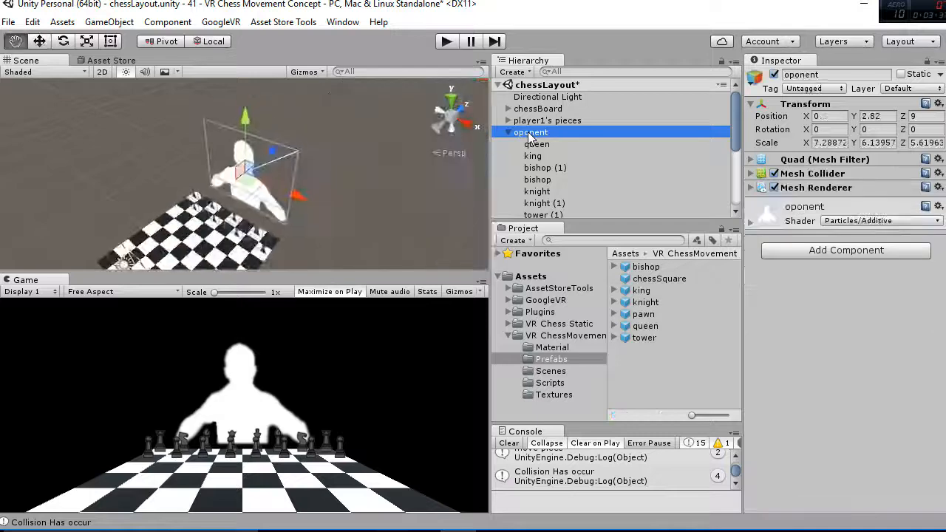
{"action": "middle_click_drag", "start_coordinate": [333, 219], "coordinate": [379, 176]}
{"action": "left_click", "coordinate": [530, 147]}
{"action": "left_click", "coordinate": [532, 155]}
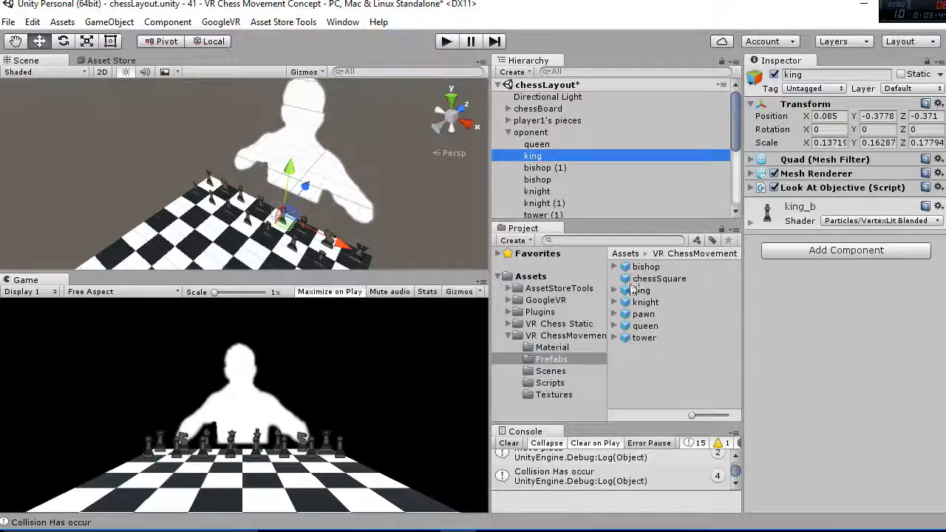
{"action": "scroll", "coordinate": [564, 196], "scroll_direction": "down", "scroll_amount": 3}
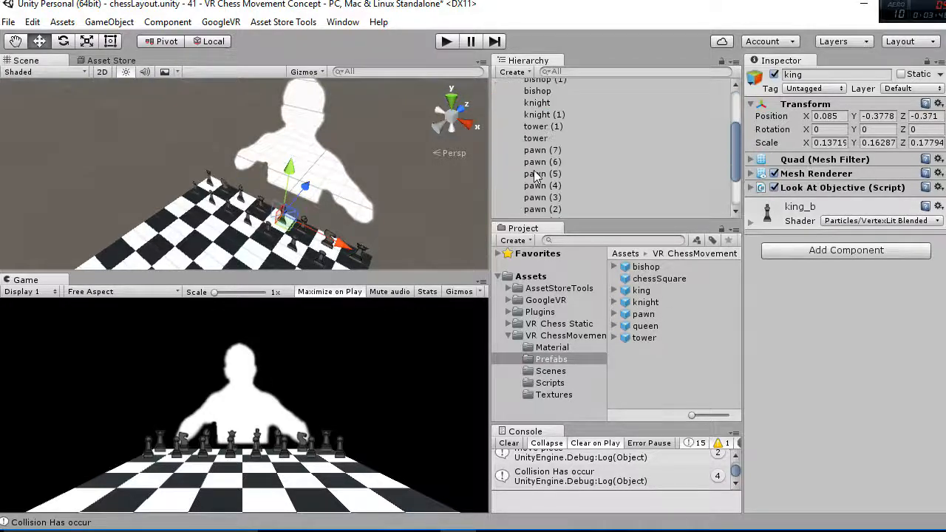
{"action": "scroll", "coordinate": [564, 196], "scroll_direction": "up", "scroll_amount": 3}
{"action": "left_click", "coordinate": [509, 133]}
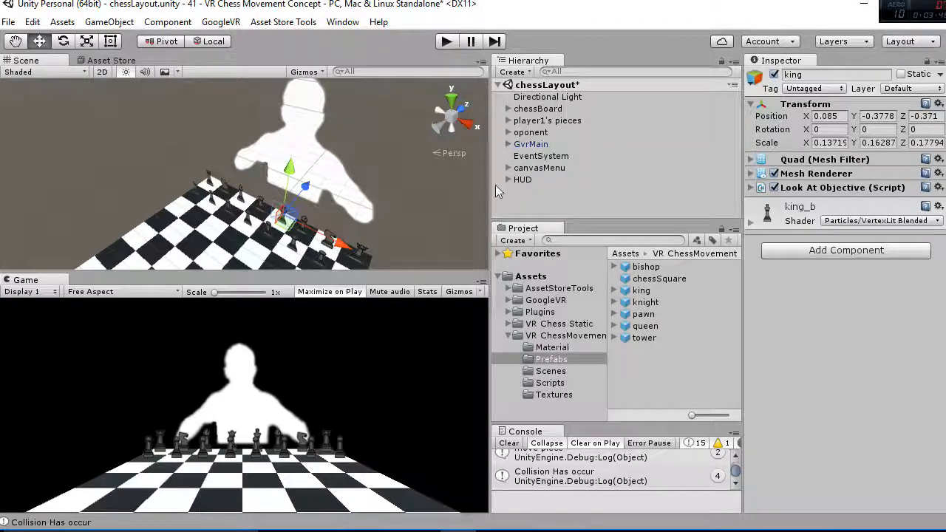
Step: Turn off Maximize on Play and run the chess scene in play mode
{"action": "middle_click_drag", "start_coordinate": [344, 211], "coordinate": [418, 111]}
{"action": "scroll", "coordinate": [361, 206], "scroll_direction": "up", "scroll_amount": 5}
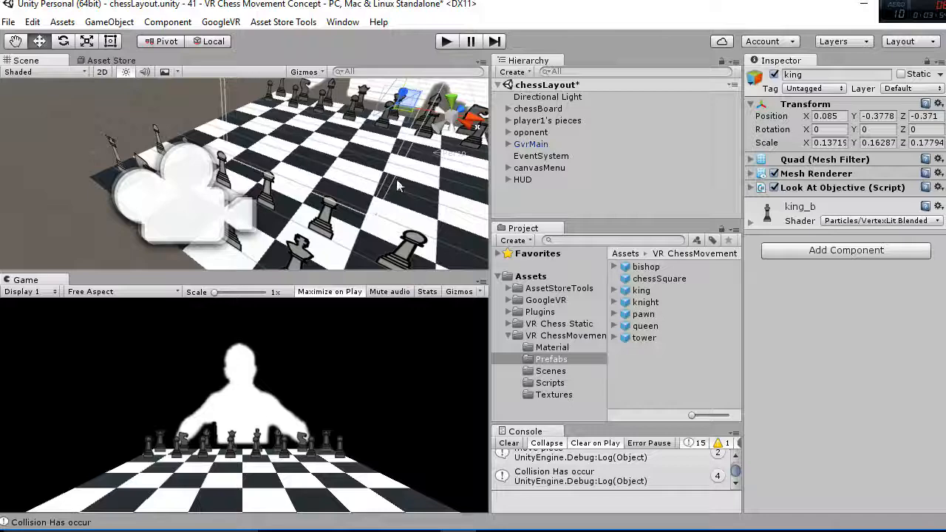
{"action": "middle_click_drag", "start_coordinate": [396, 179], "coordinate": [368, 157]}
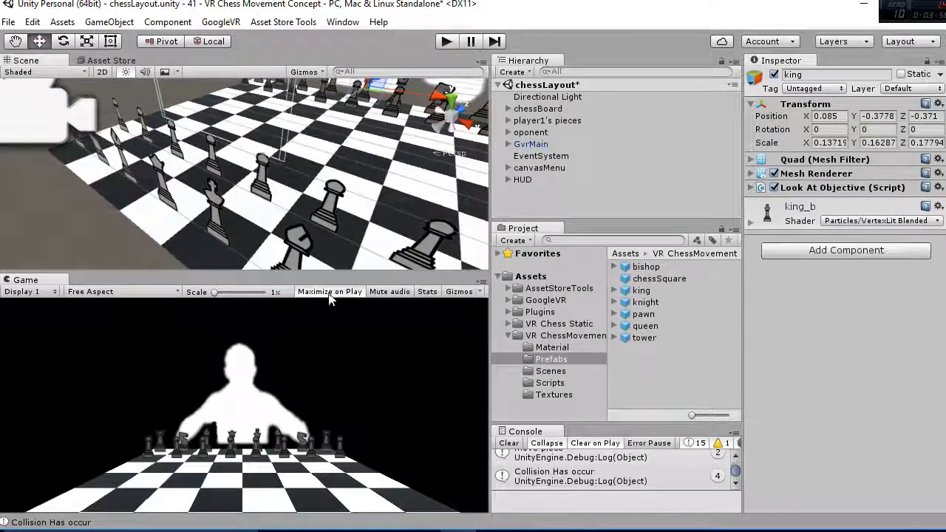
{"action": "left_click", "coordinate": [447, 42]}
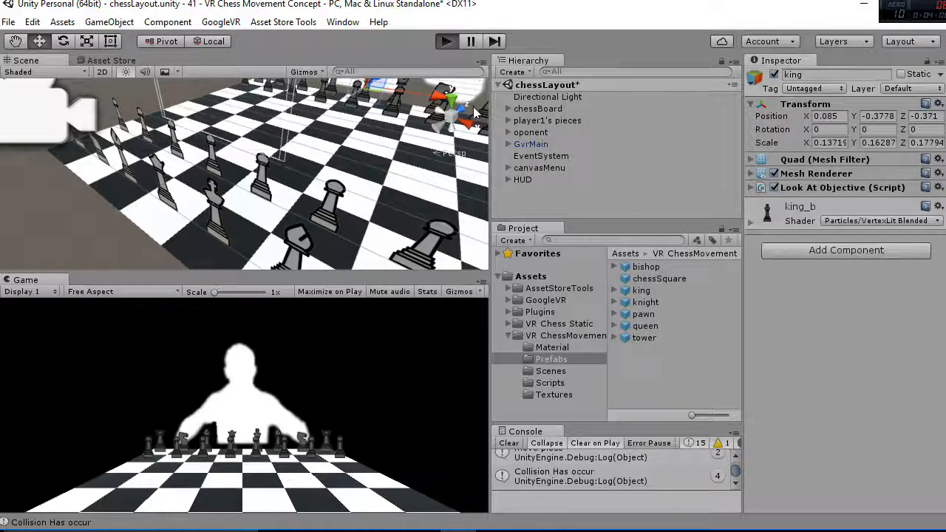
Step: Inspect the Piece Movement script on player1's pieces, expand its pawns group and examine the first pawn's Box Collider settings
{"action": "left_click", "coordinate": [523, 120]}
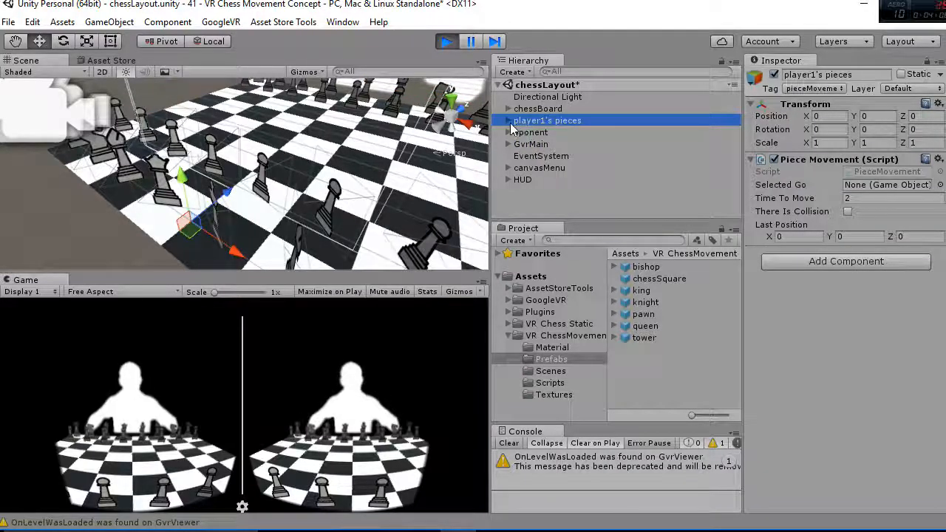
{"action": "left_click", "coordinate": [508, 120]}
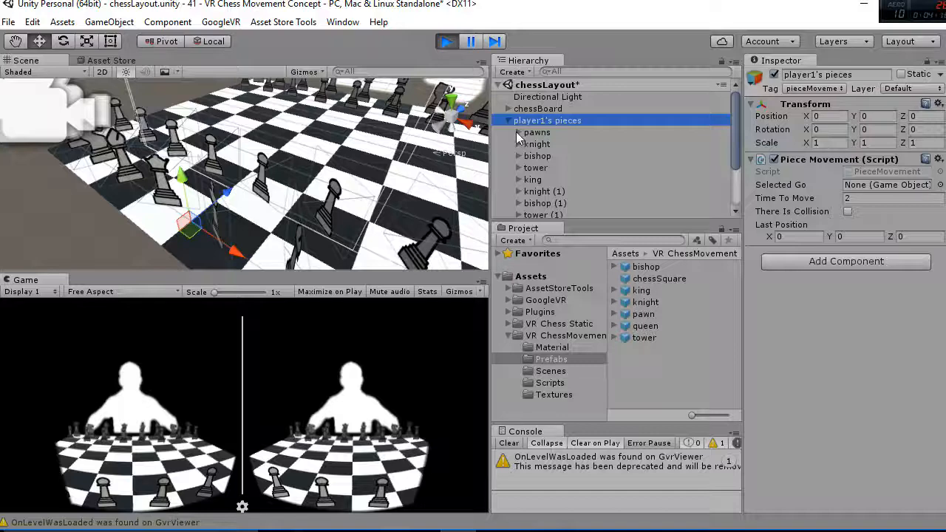
{"action": "left_click", "coordinate": [519, 132]}
{"action": "left_click", "coordinate": [538, 133]}
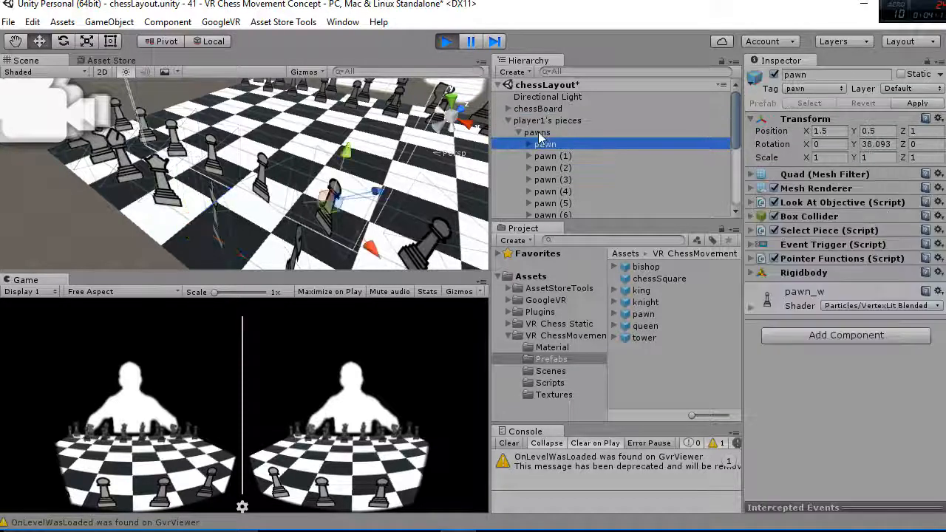
{"action": "left_click", "coordinate": [613, 156]}
{"action": "key", "text": "Up"}
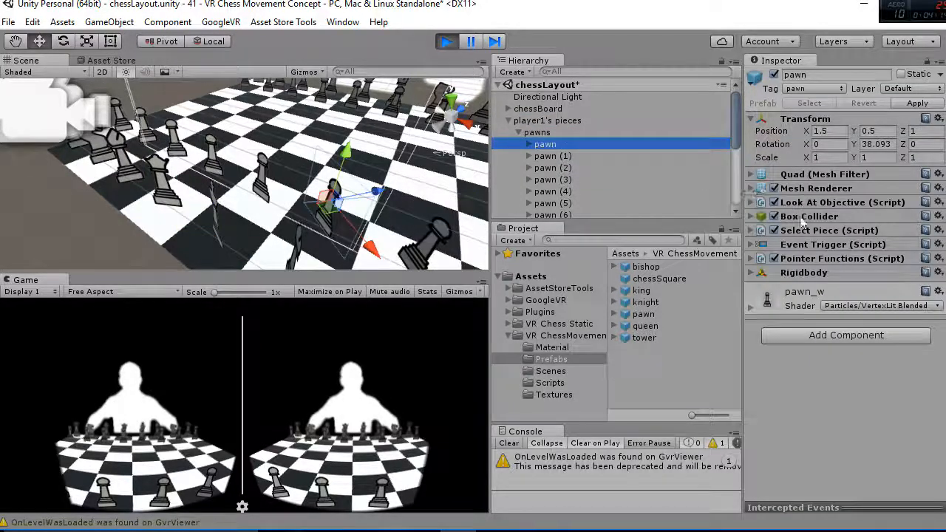
{"action": "left_click", "coordinate": [801, 216]}
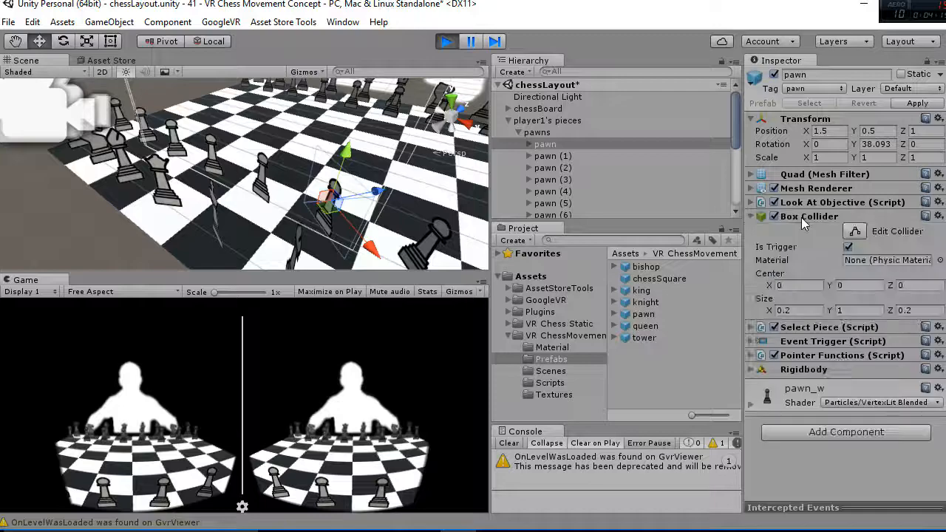
Step: Select the player1's pieces group and examine the collider outlines around its pieces in the scene
{"action": "left_click", "coordinate": [539, 123]}
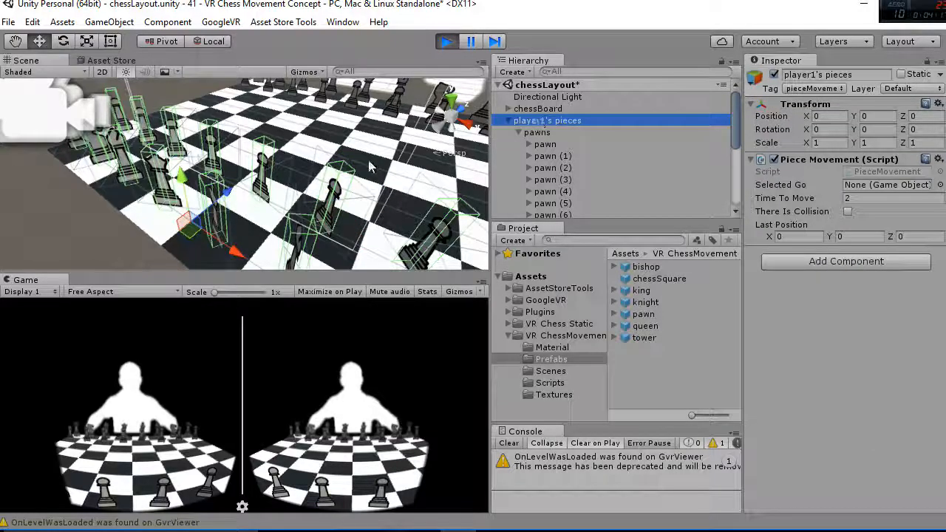
{"action": "scroll", "coordinate": [373, 163], "scroll_direction": "down", "scroll_amount": 3}
{"action": "middle_click_drag", "start_coordinate": [373, 165], "coordinate": [333, 158]}
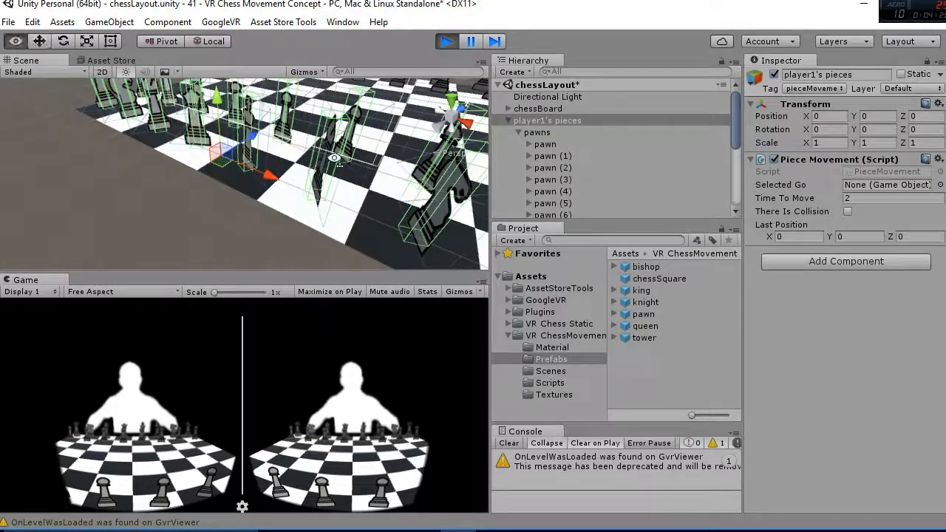
{"action": "left_click_drag", "start_coordinate": [333, 158], "coordinate": [386, 159], "text": "alt"}
{"action": "middle_click_drag", "start_coordinate": [386, 159], "coordinate": [324, 158]}
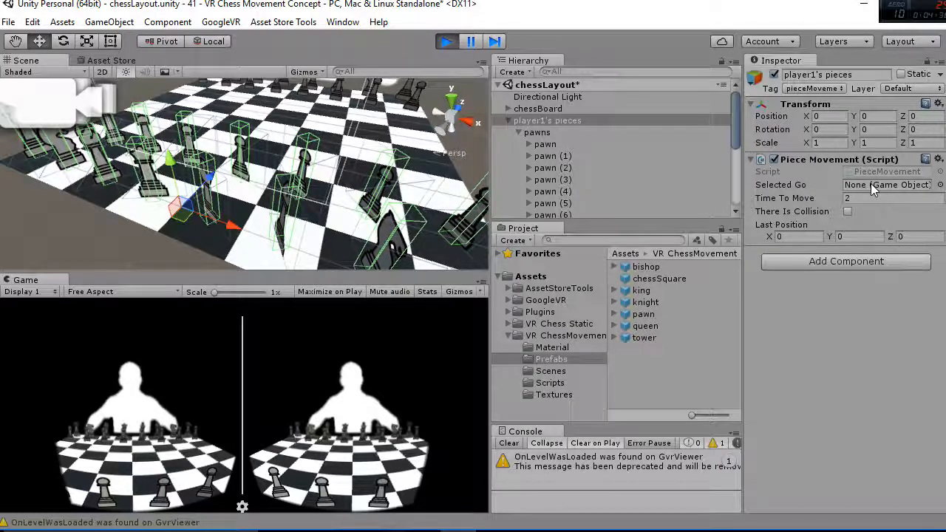
Step: Aim the VR gaze at pawn (3) in the running game to select it, and inspect its Select Piece script settings
{"action": "key", "text": "alt"}
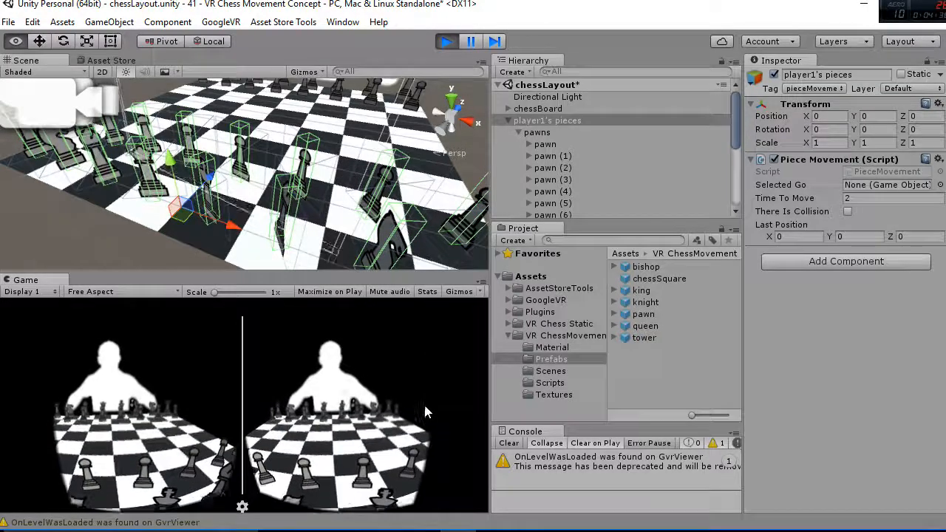
{"action": "mouse_move", "coordinate": [431, 477]}
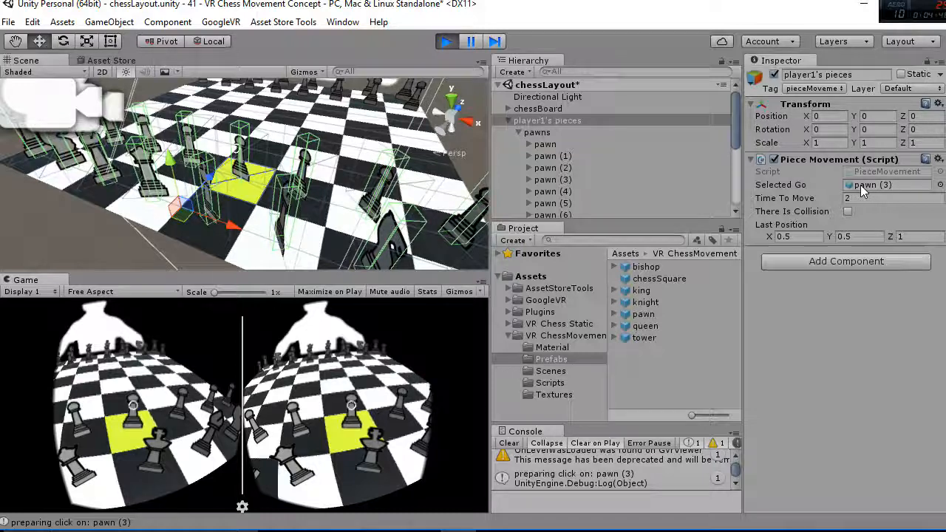
{"action": "left_click", "coordinate": [551, 180]}
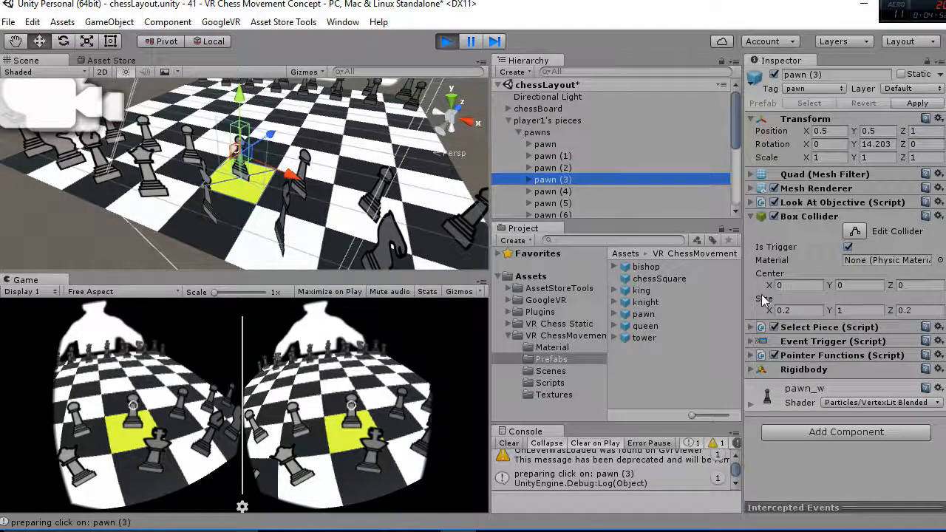
{"action": "left_click", "coordinate": [757, 329]}
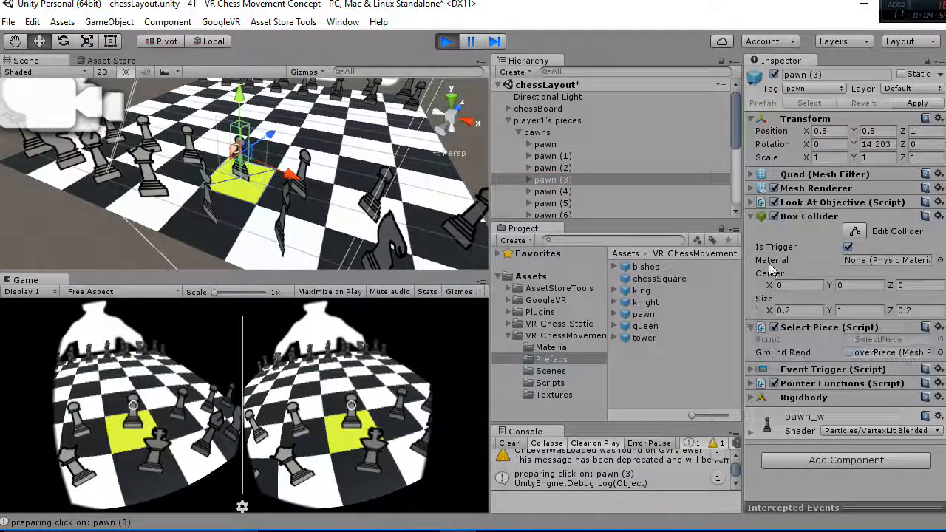
{"action": "left_click", "coordinate": [751, 216]}
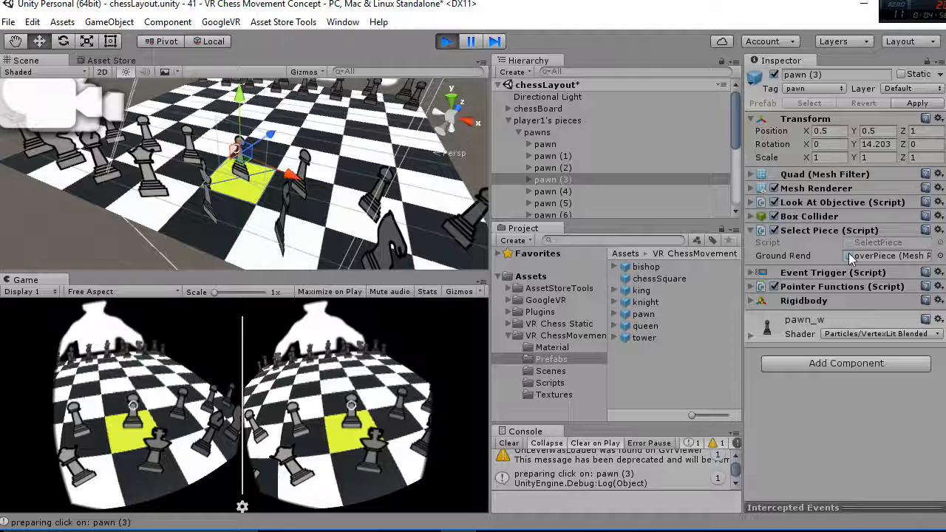
Step: Open the SelectPiece script in MonoDevelop and examine onPieceOver's groundRend rotation and enabled lines, comparing them with the highlighted square in Unity
{"action": "left_click", "coordinate": [868, 239]}
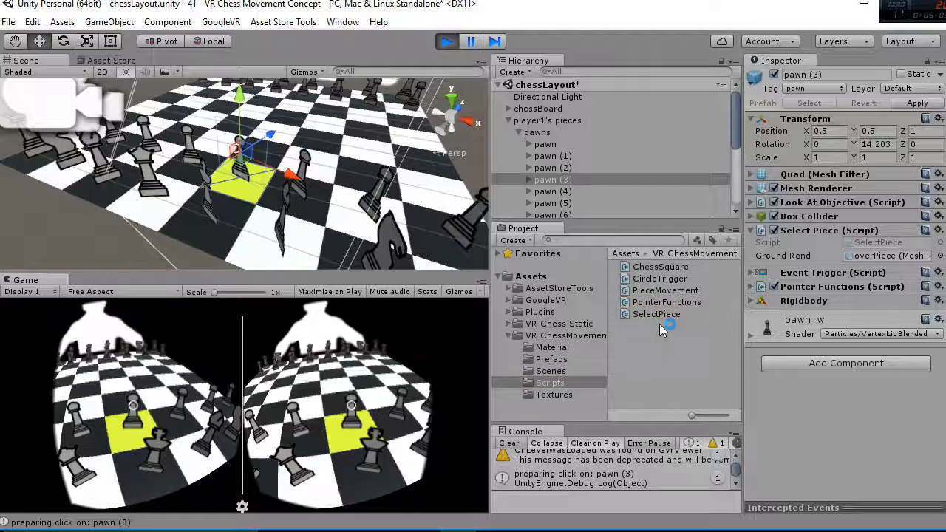
{"action": "key", "text": "alt+Tab"}
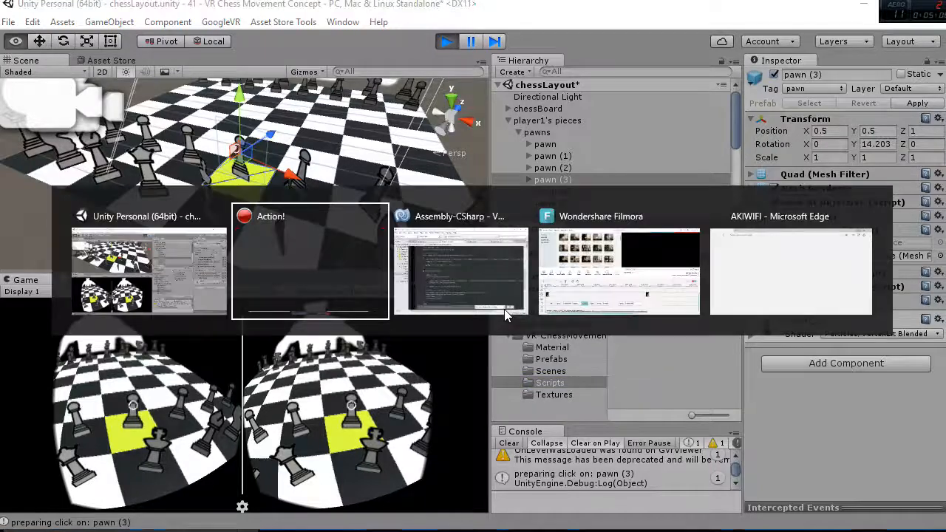
{"action": "left_click", "coordinate": [506, 313]}
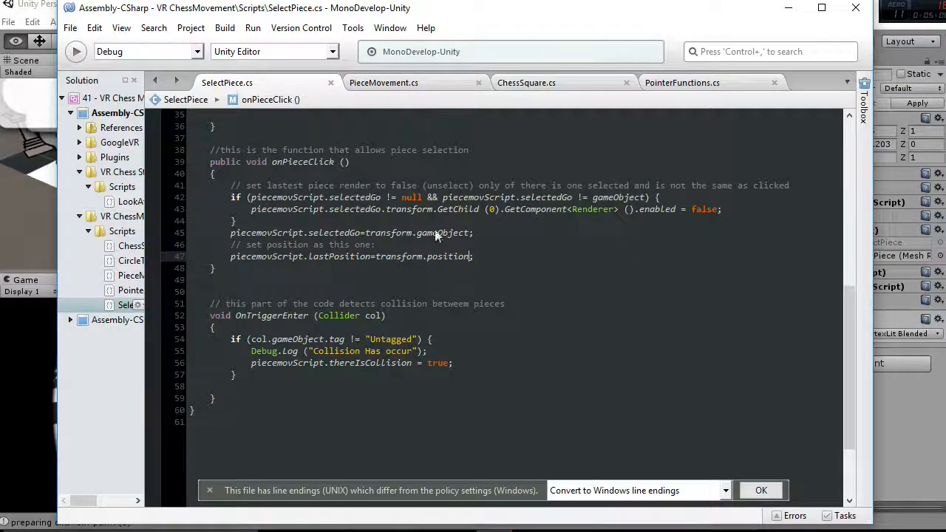
{"action": "scroll", "coordinate": [435, 235], "scroll_direction": "up", "scroll_amount": 4}
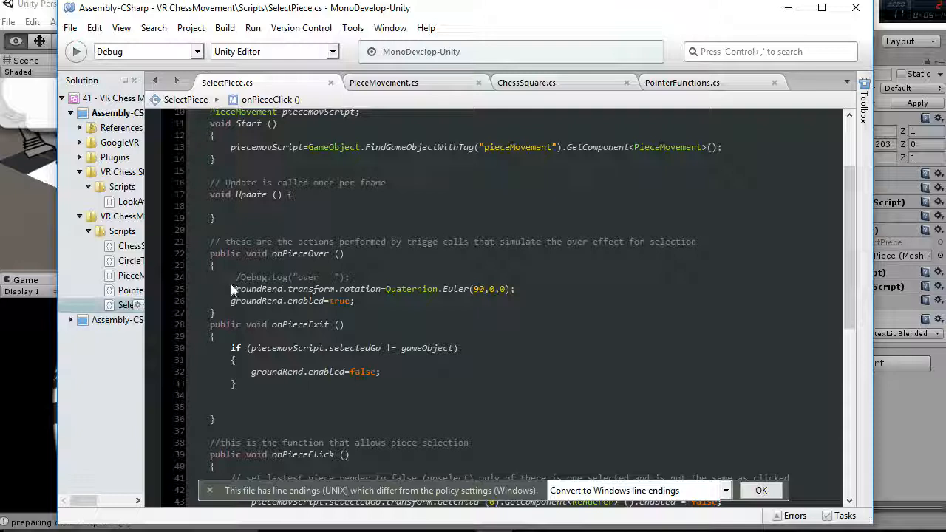
{"action": "left_click_drag", "start_coordinate": [233, 293], "coordinate": [513, 291]}
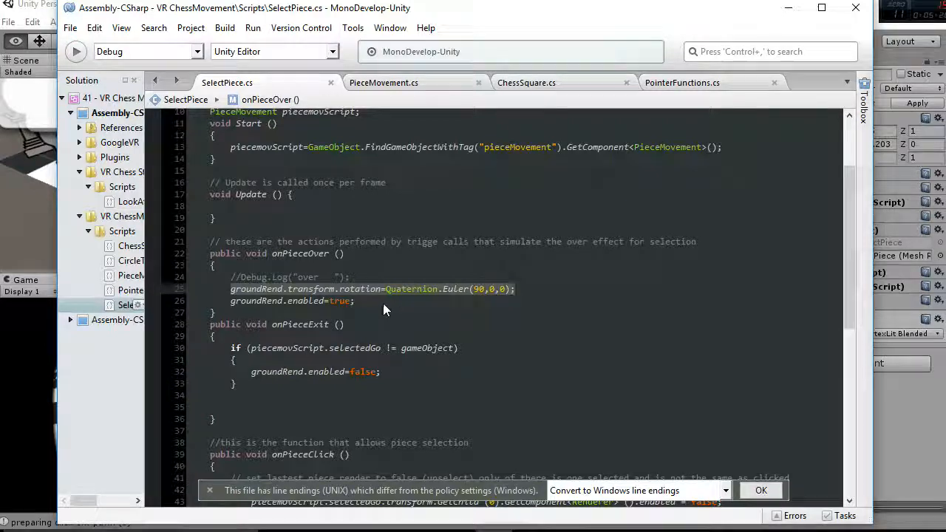
{"action": "left_click_drag", "start_coordinate": [381, 303], "coordinate": [226, 297]}
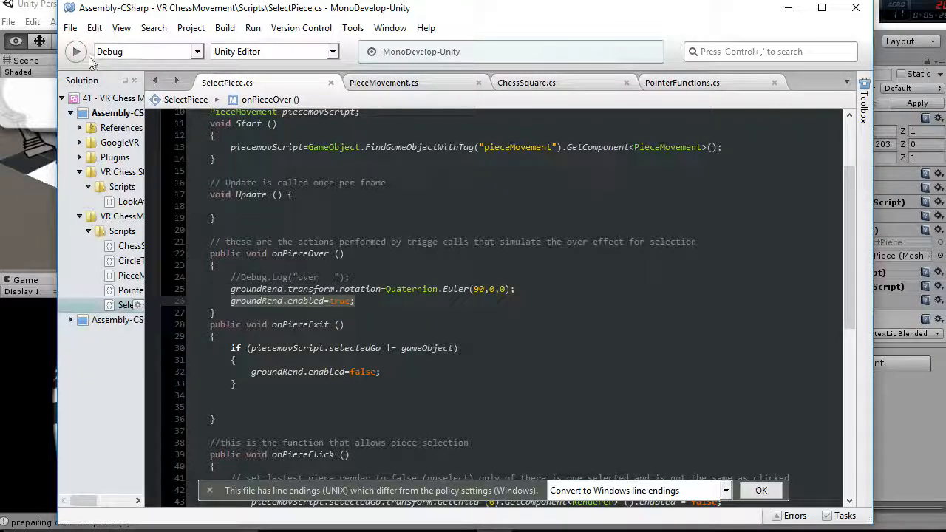
{"action": "left_click", "coordinate": [35, 7]}
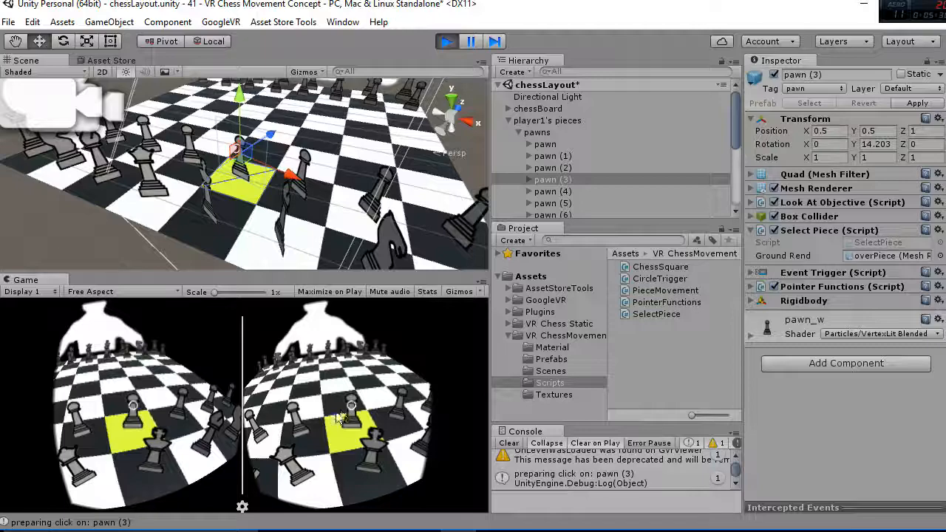
{"action": "key", "text": "alt+Tab"}
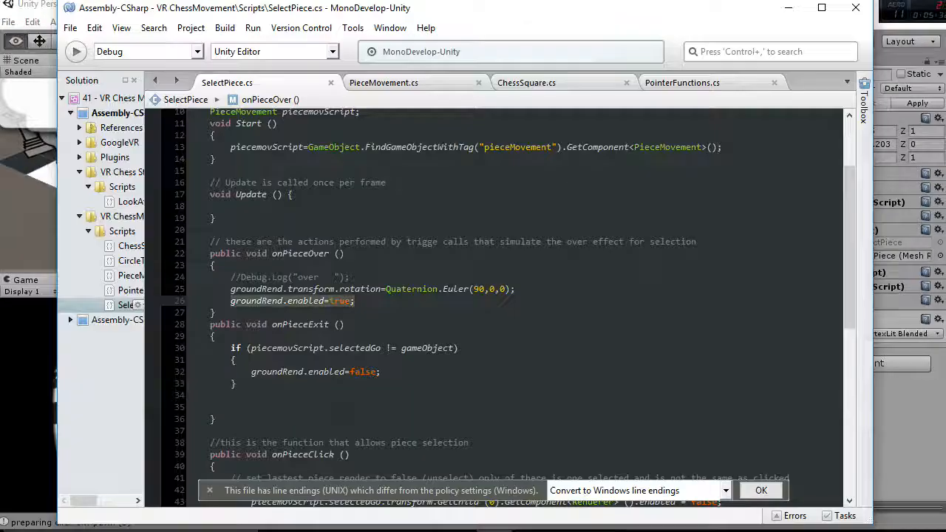
Step: Examine the onPieceClick function in SelectPiece.cs, including its unselect condition and the line assigning piecemovScript.selectedGo
{"action": "scroll", "coordinate": [342, 335], "scroll_direction": "down", "scroll_amount": 3}
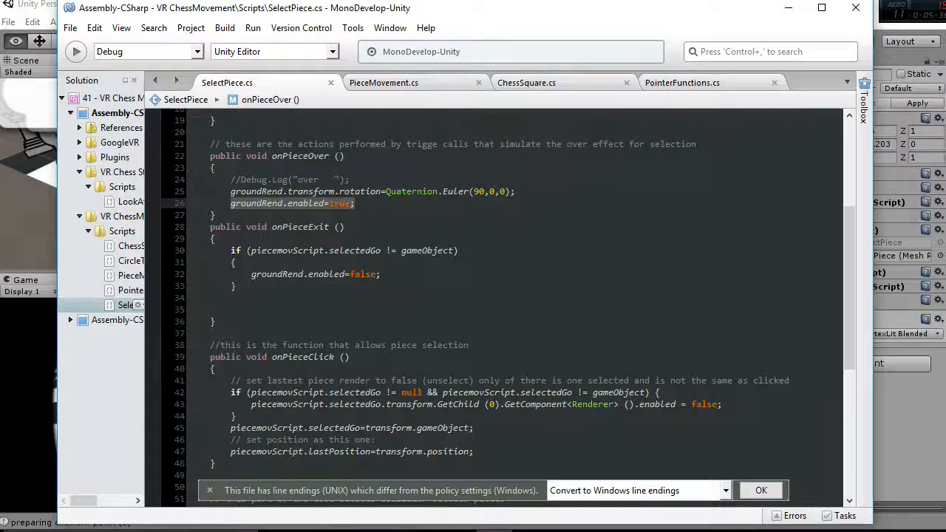
{"action": "scroll", "coordinate": [328, 279], "scroll_direction": "down", "scroll_amount": 3}
{"action": "scroll", "coordinate": [328, 281], "scroll_direction": "down", "scroll_amount": 3}
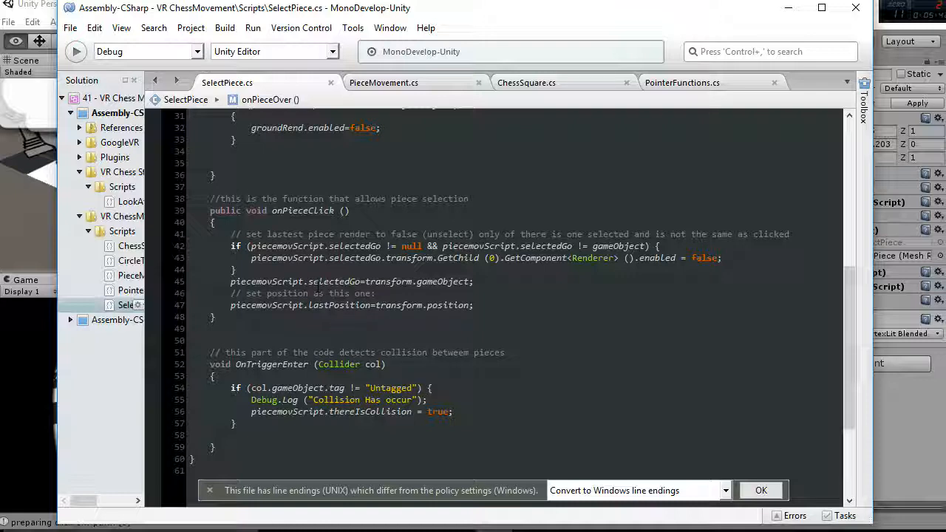
{"action": "left_click_drag", "start_coordinate": [222, 233], "coordinate": [296, 259]}
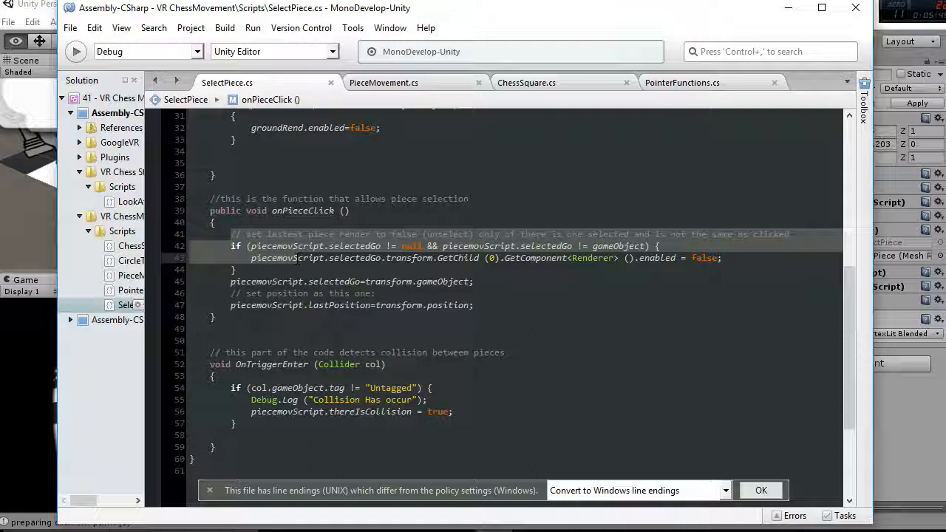
{"action": "left_click", "coordinate": [275, 283]}
{"action": "double_click", "coordinate": [275, 283]}
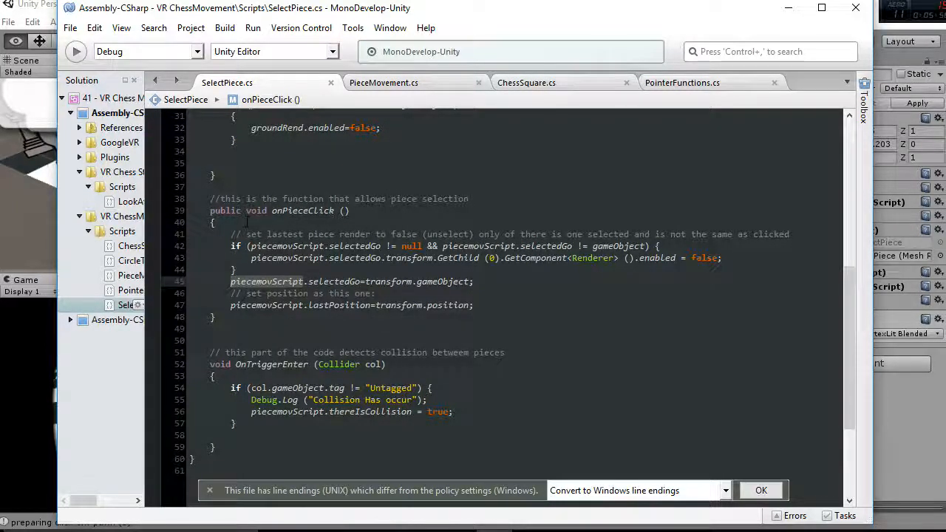
Step: Examine the complete onPieceClick function in SelectPiece.cs together with the onPieceOver and onPieceExit functions above it
{"action": "left_click_drag", "start_coordinate": [177, 211], "coordinate": [177, 319]}
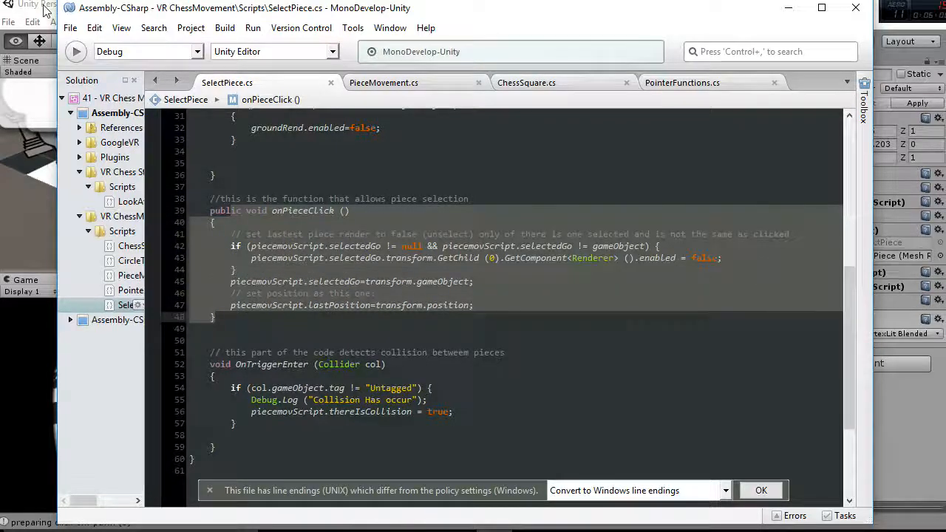
{"action": "scroll", "coordinate": [226, 174], "scroll_direction": "up", "scroll_amount": 3}
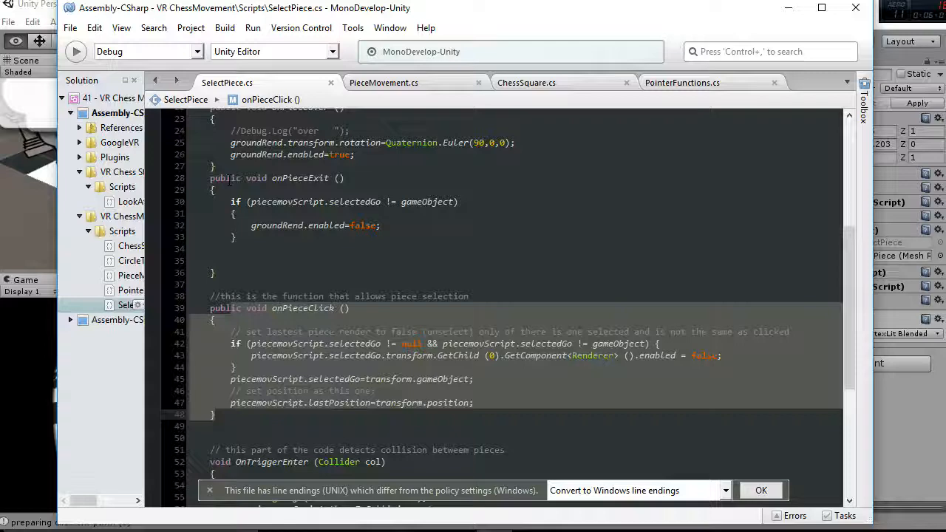
{"action": "scroll", "coordinate": [230, 183], "scroll_direction": "up", "scroll_amount": 3}
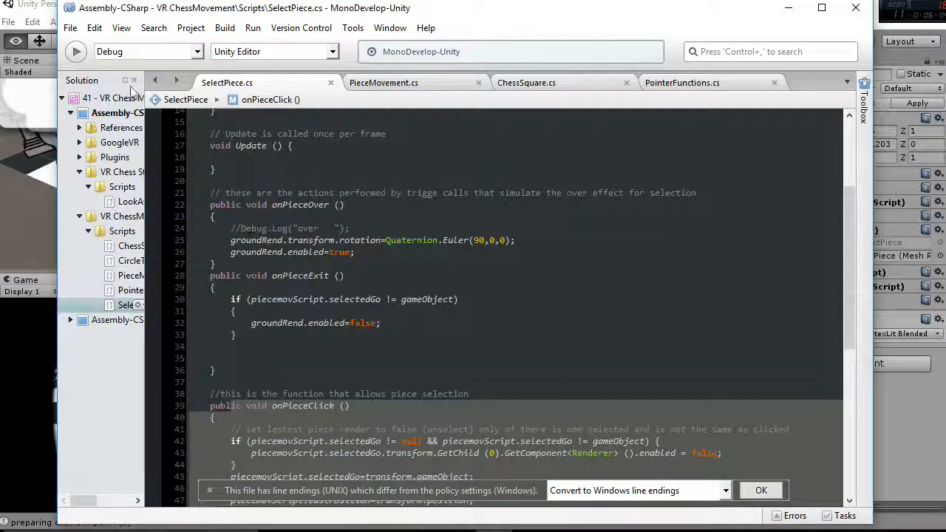
Step: Switch to Unity, move pawn (3) one square forward with the VR gaze in the running game, and pause play mode
{"action": "left_click", "coordinate": [44, 8]}
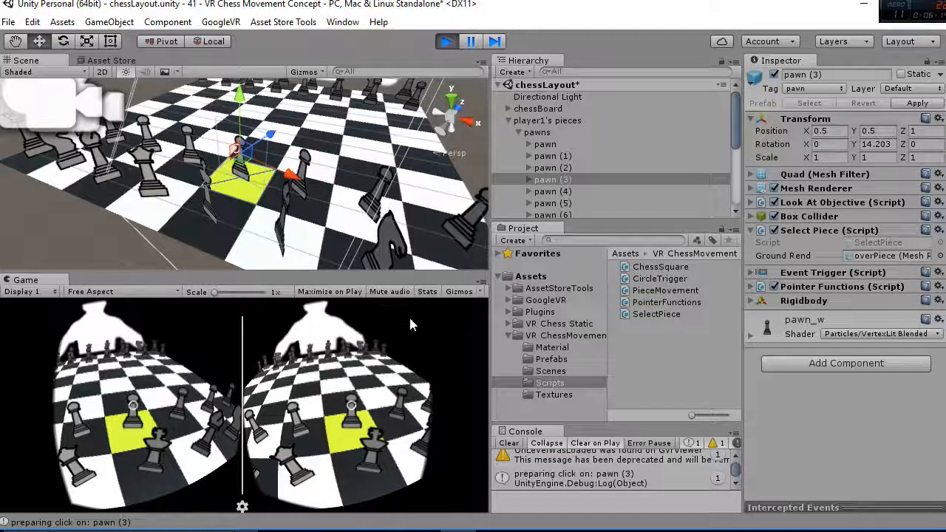
{"action": "key", "text": "alt"}
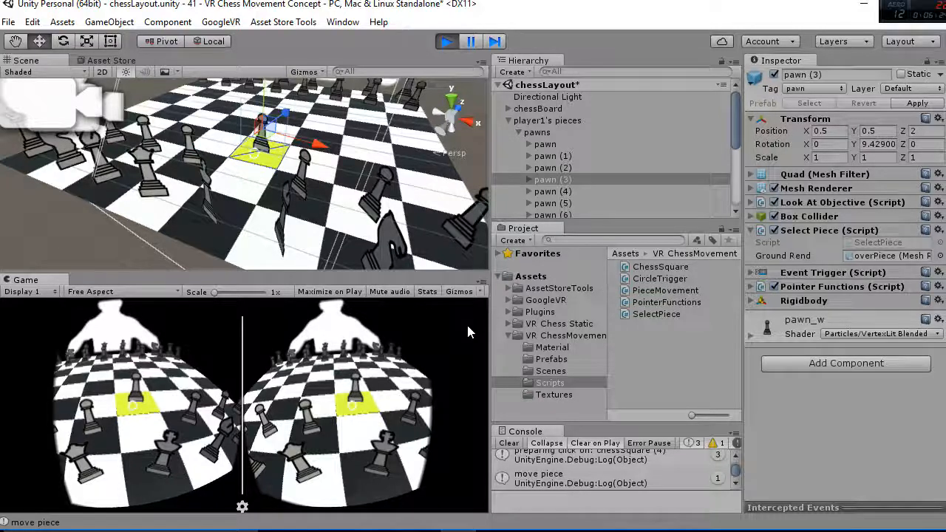
{"action": "left_click", "coordinate": [471, 43]}
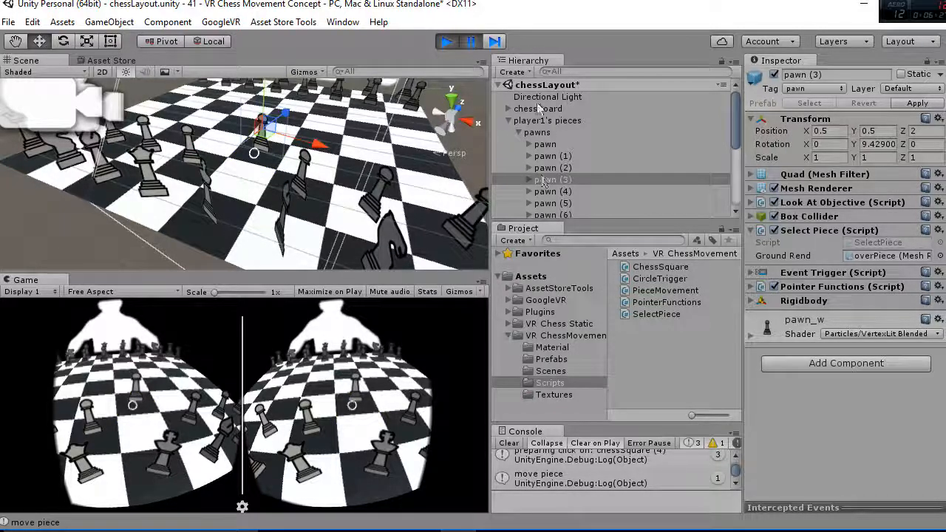
Step: Switch to MonoDevelop, open PieceMovement.cs, and examine the movePiece function and its StartCoroutine call
{"action": "key", "text": "alt+Tab"}
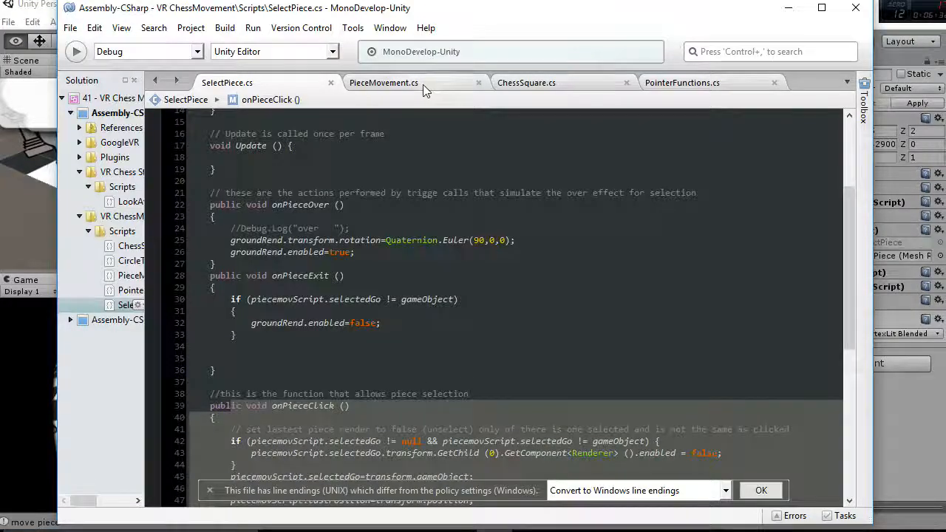
{"action": "left_click", "coordinate": [423, 84]}
{"action": "scroll", "coordinate": [427, 224], "scroll_direction": "up", "scroll_amount": 2}
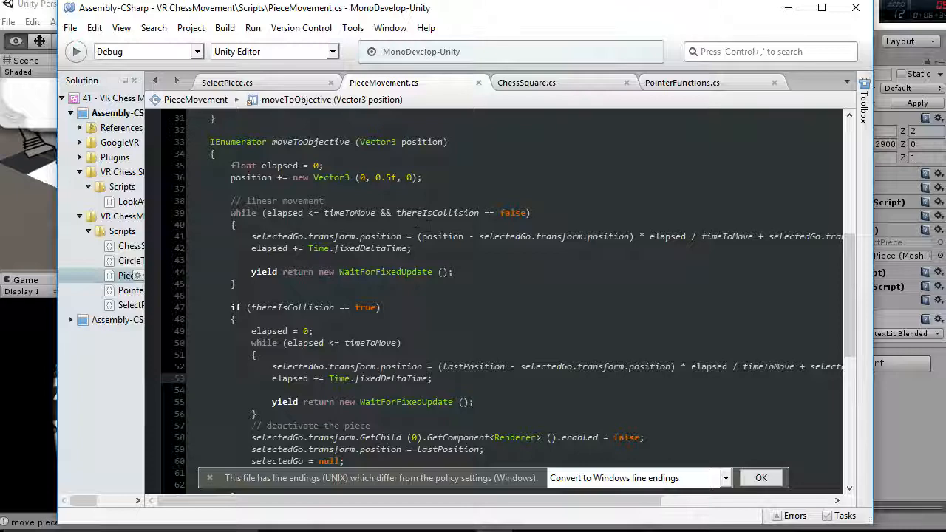
{"action": "scroll", "coordinate": [427, 225], "scroll_direction": "up", "scroll_amount": 4}
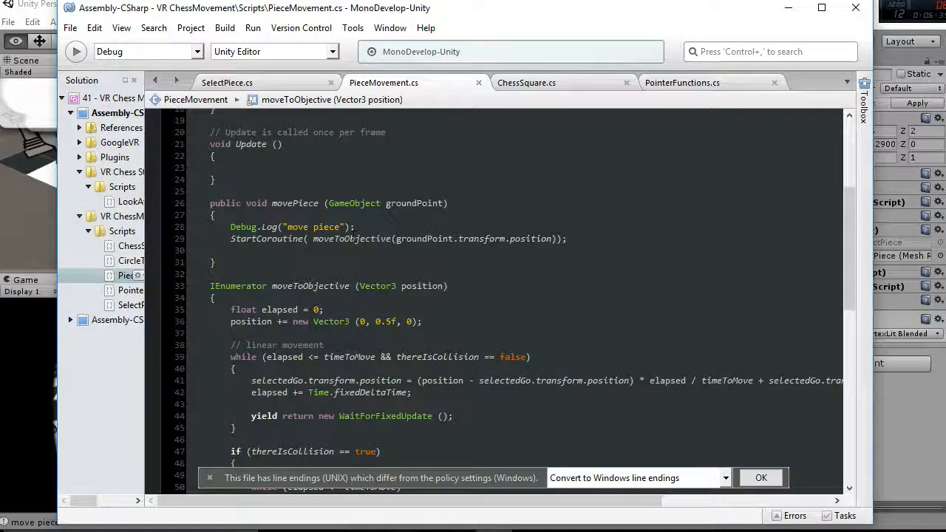
{"action": "left_click_drag", "start_coordinate": [273, 207], "coordinate": [321, 205]}
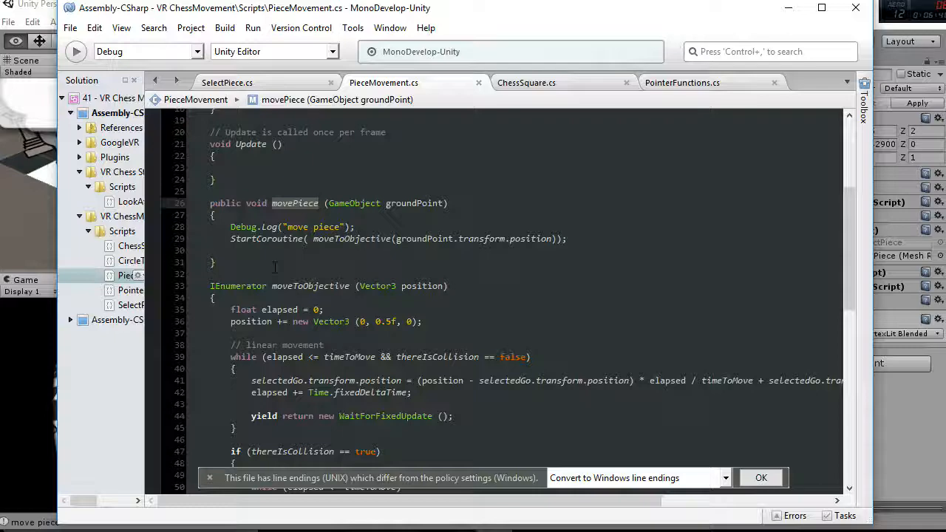
{"action": "double_click", "coordinate": [276, 239]}
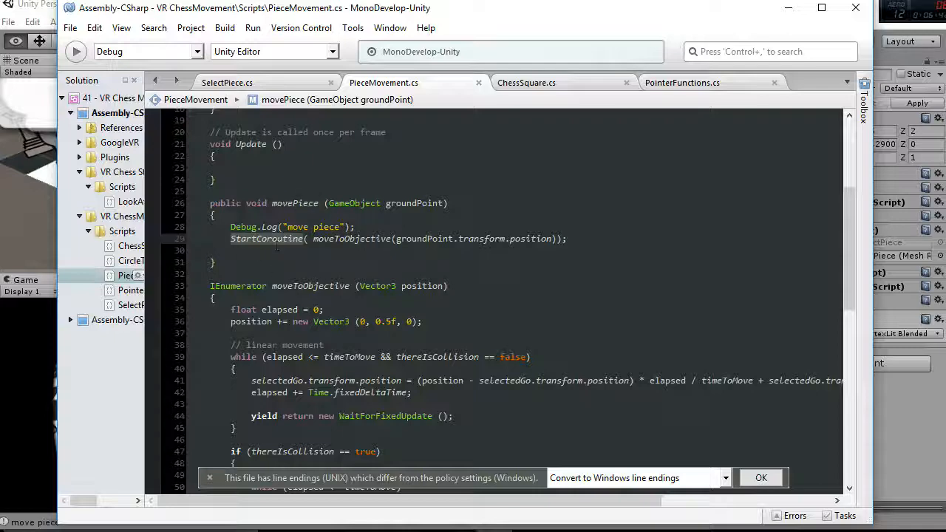
Step: Examine the linear movement lines in the moveToObjective coroutine and relate them back to the movePiece function
{"action": "scroll", "coordinate": [286, 274], "scroll_direction": "down", "scroll_amount": 4}
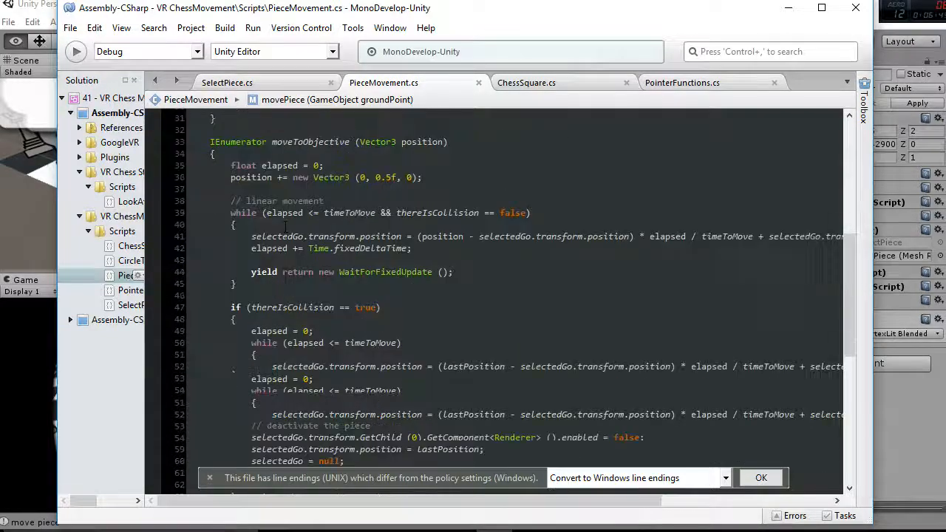
{"action": "left_click_drag", "start_coordinate": [250, 236], "coordinate": [411, 253]}
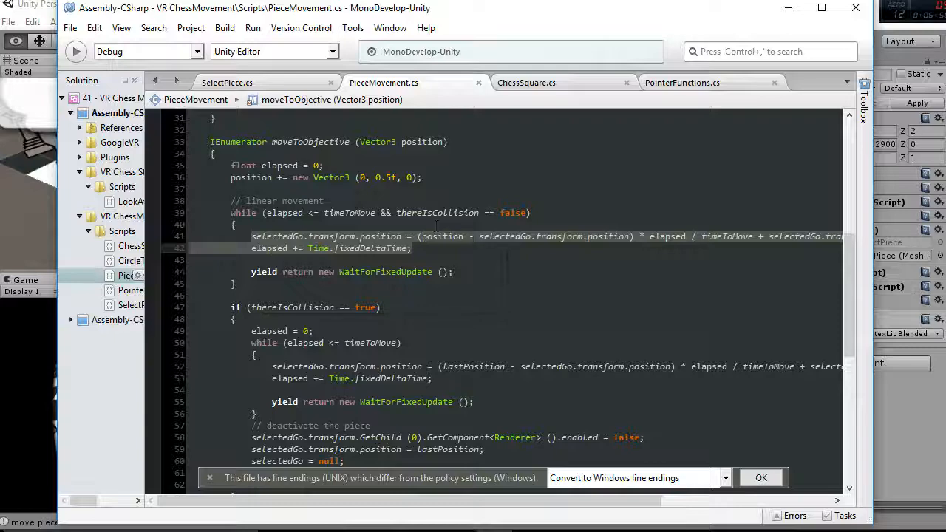
{"action": "scroll", "coordinate": [470, 238], "scroll_direction": "up", "scroll_amount": 4}
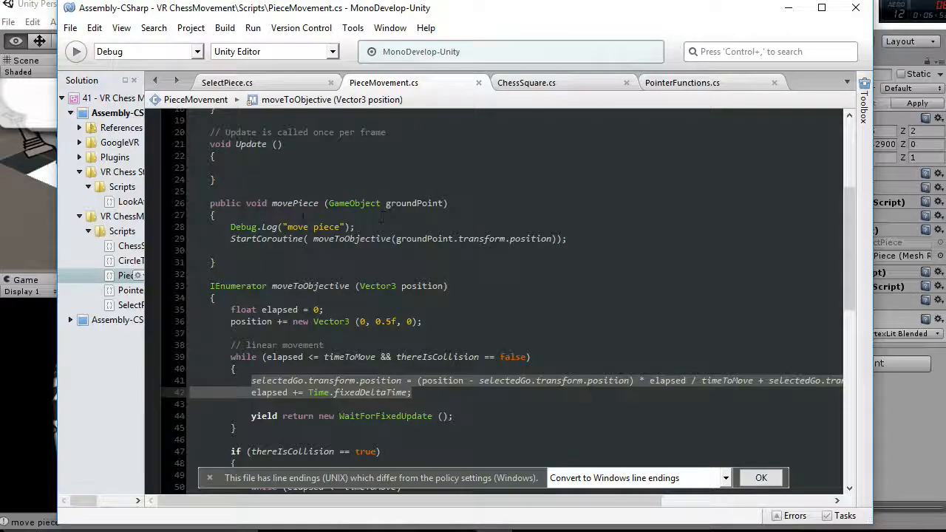
{"action": "left_click", "coordinate": [317, 204]}
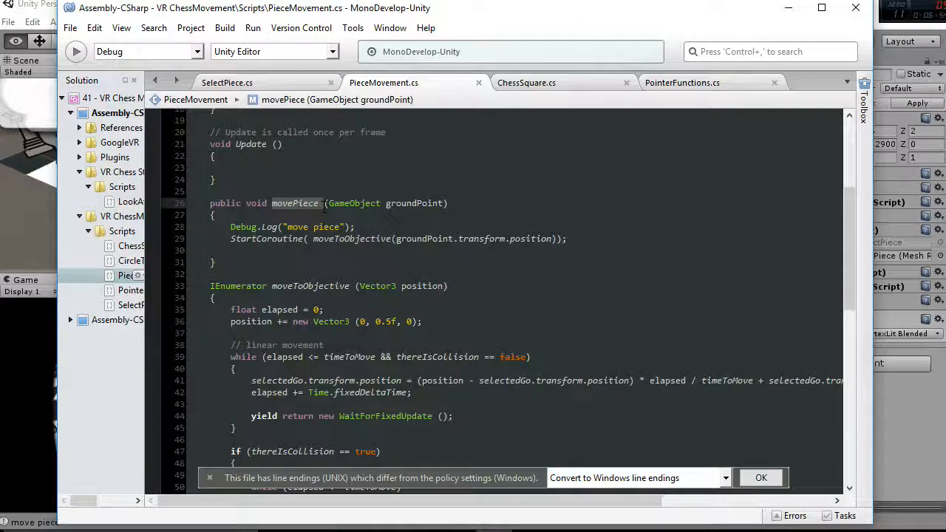
Step: Open ChessSquare.cs and locate the onClickSquare function below the onOverSquare piece rules
{"action": "left_click", "coordinate": [542, 86]}
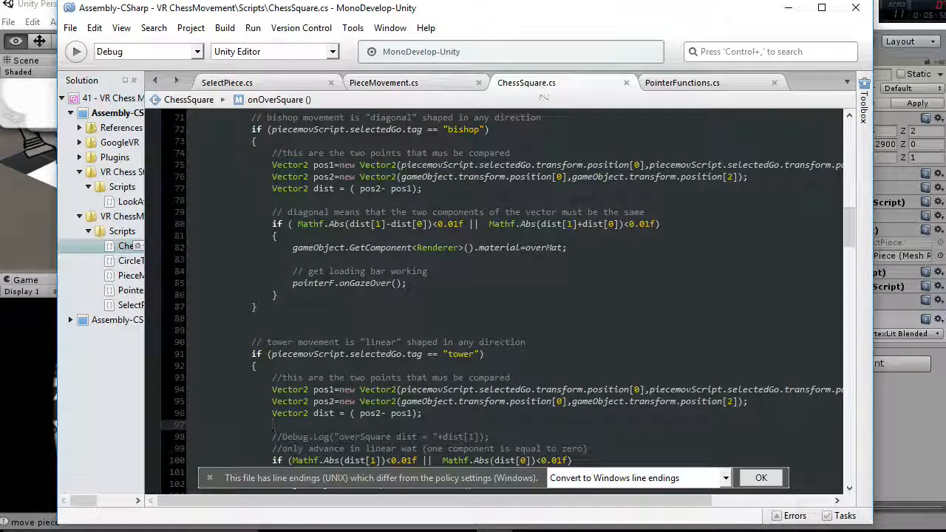
{"action": "scroll", "coordinate": [449, 296], "scroll_direction": "up", "scroll_amount": 2}
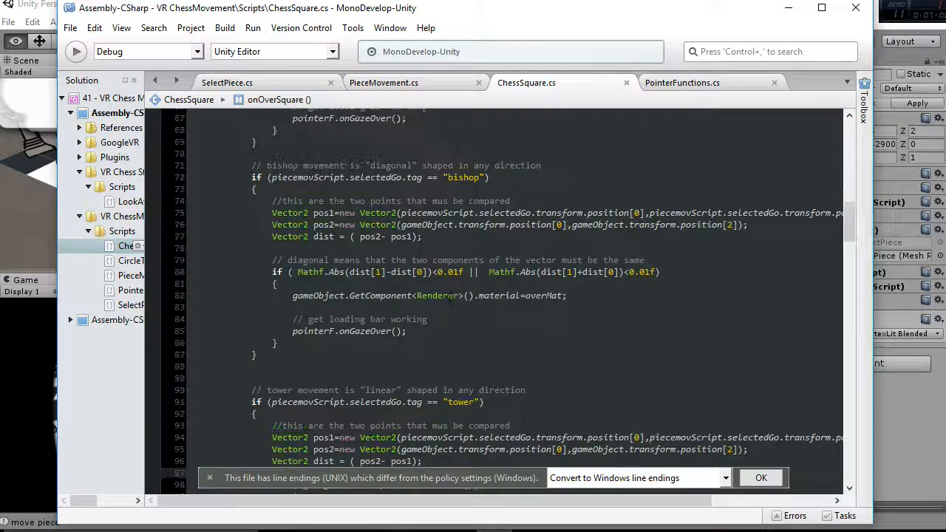
{"action": "scroll", "coordinate": [449, 298], "scroll_direction": "down", "scroll_amount": 14}
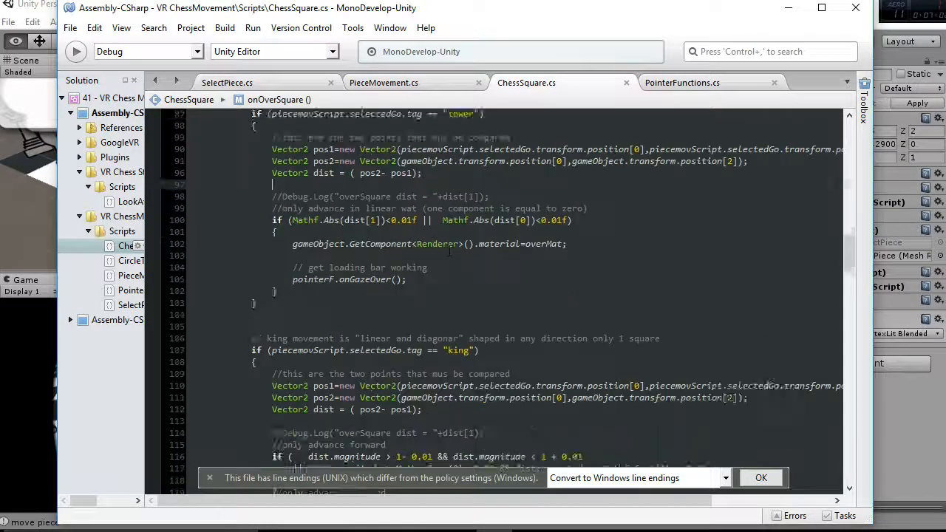
{"action": "scroll", "coordinate": [448, 298], "scroll_direction": "down", "scroll_amount": 20}
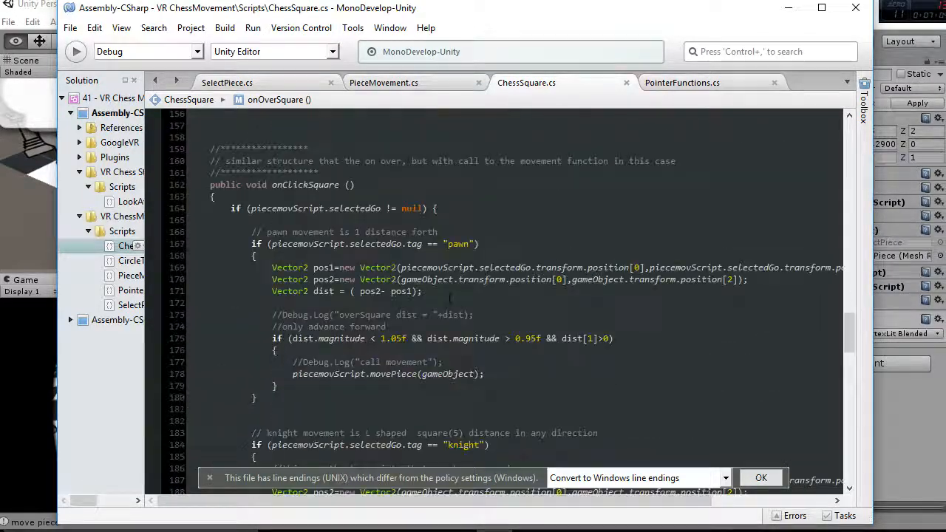
{"action": "scroll", "coordinate": [443, 292], "scroll_direction": "up", "scroll_amount": 5}
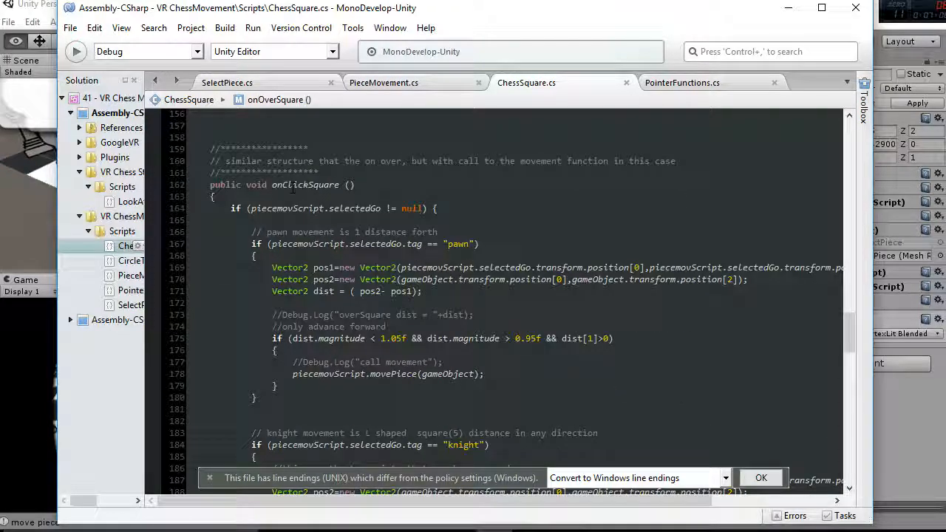
Step: Examine the pawn branch of onClickSquare, including its movePiece(gameObject) call and dist.magnitude condition
{"action": "scroll", "coordinate": [296, 268], "scroll_direction": "down", "scroll_amount": 1}
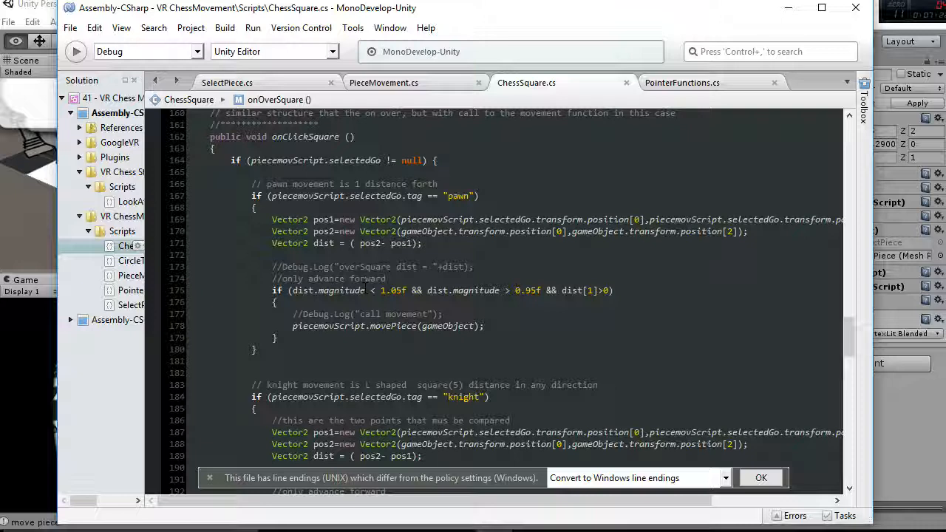
{"action": "left_click_drag", "start_coordinate": [376, 326], "coordinate": [474, 326]}
{"action": "left_click", "coordinate": [494, 321]}
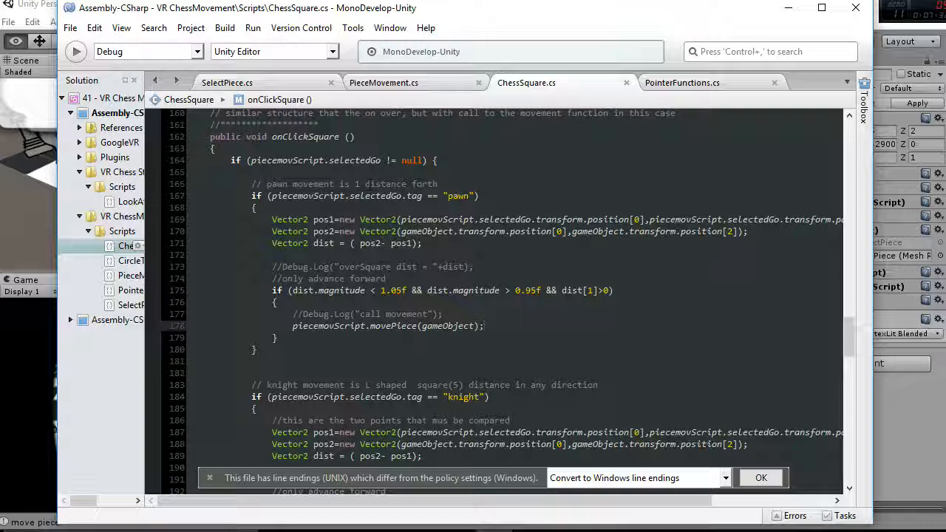
{"action": "scroll", "coordinate": [303, 244], "scroll_direction": "down", "scroll_amount": 2}
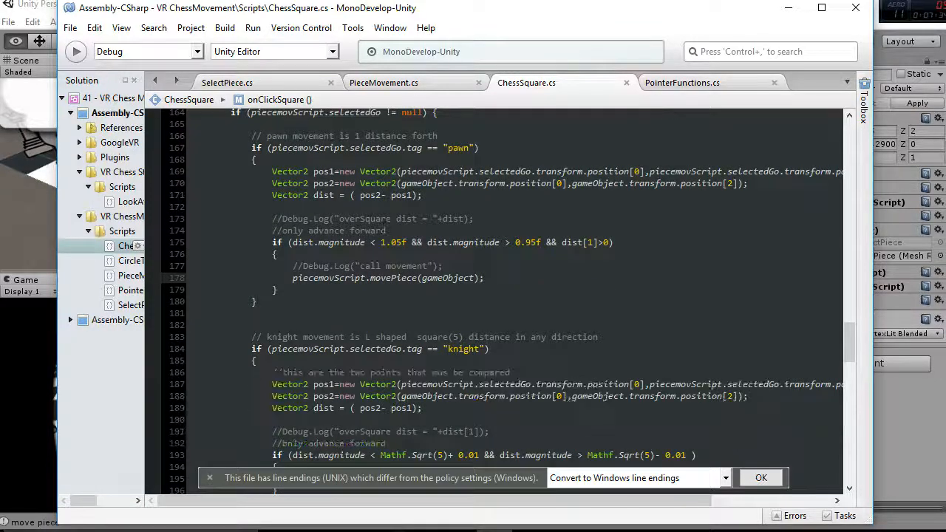
{"action": "left_click", "coordinate": [303, 243]}
{"action": "left_click_drag", "start_coordinate": [291, 242], "coordinate": [613, 243]}
Step: Examine the knight branch of onClickSquare, including its L-shaped movement comment and Mathf.Sqrt(5) distance condition
{"action": "scroll", "coordinate": [542, 289], "scroll_direction": "down", "scroll_amount": 2}
{"action": "scroll", "coordinate": [542, 289], "scroll_direction": "down", "scroll_amount": 4}
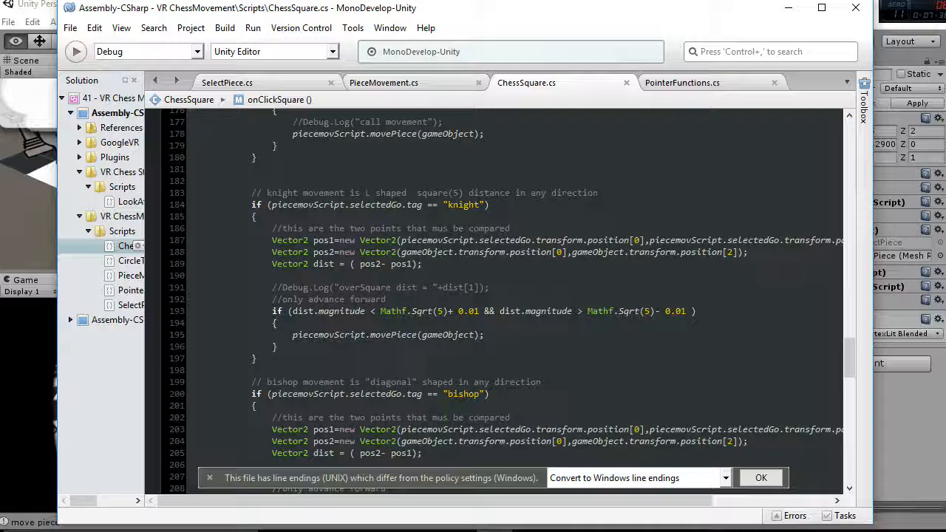
{"action": "left_click", "coordinate": [367, 193]}
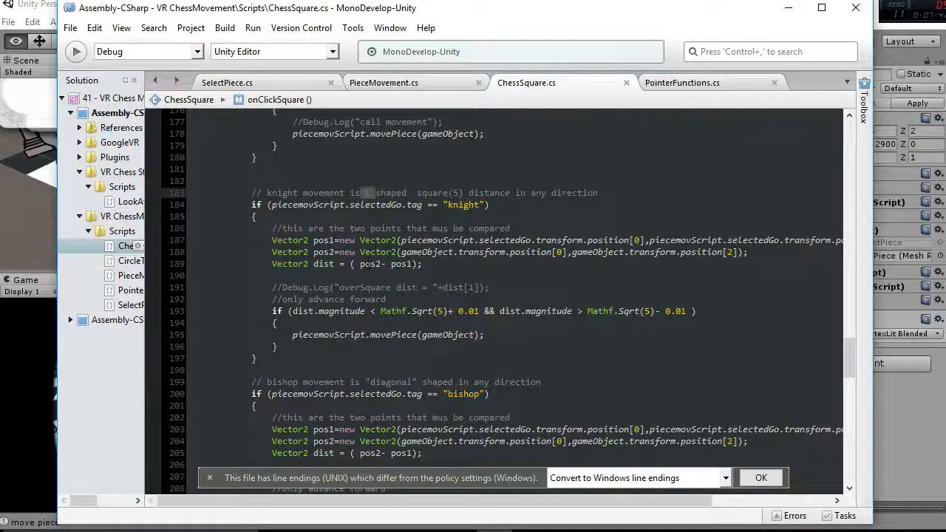
{"action": "scroll", "coordinate": [369, 214], "scroll_direction": "down", "scroll_amount": 4}
{"action": "left_click_drag", "start_coordinate": [350, 215], "coordinate": [454, 217]}
{"action": "left_click", "coordinate": [460, 227]}
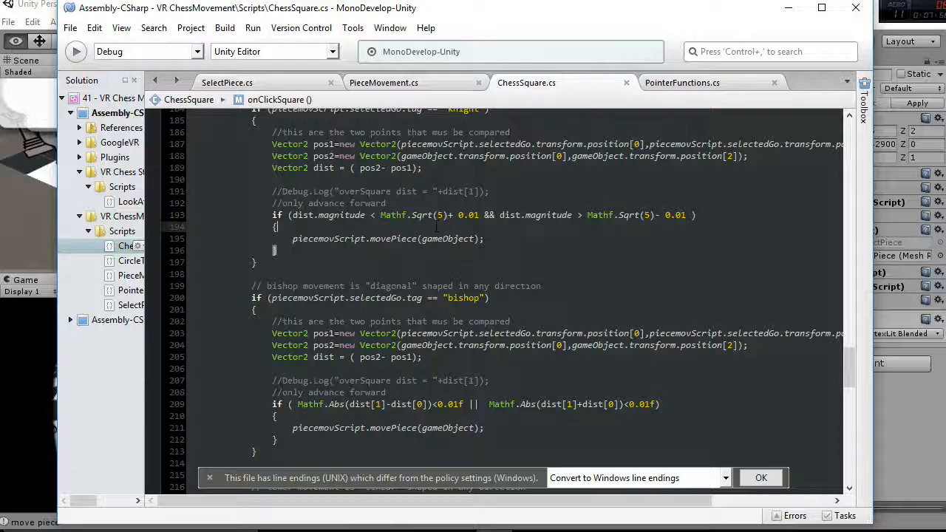
Step: Replace the "only advance forward" comment in onClickSquare's bishop branch with "diagonals mean that the two components must be equal"
{"action": "scroll", "coordinate": [437, 226], "scroll_direction": "down", "scroll_amount": 4}
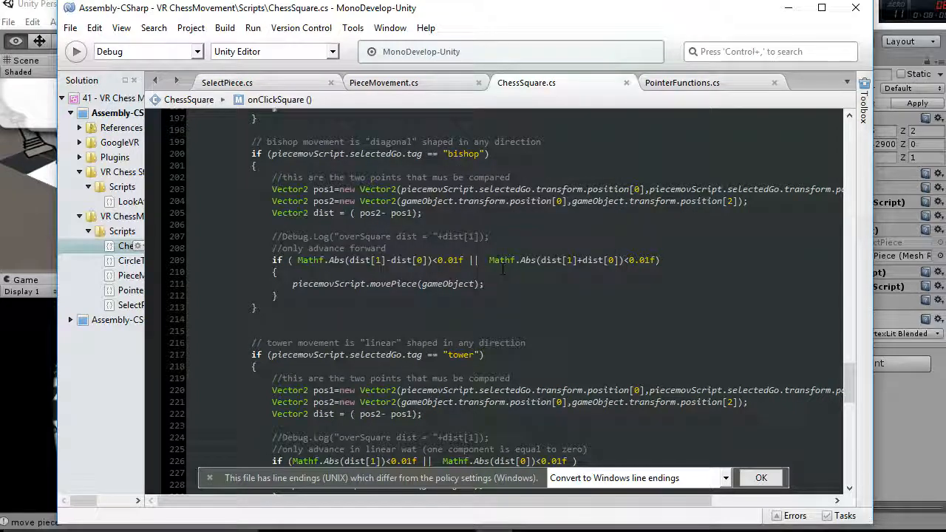
{"action": "scroll", "coordinate": [502, 270], "scroll_direction": "down", "scroll_amount": 1}
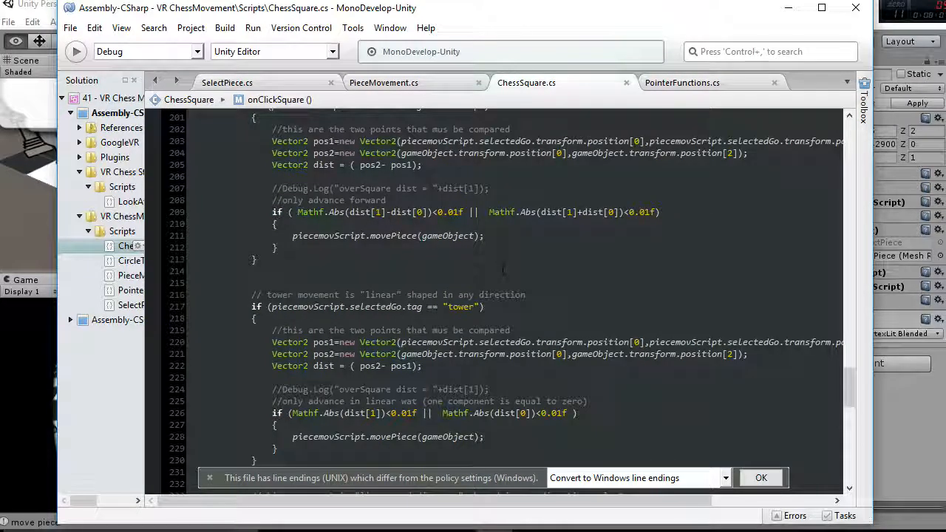
{"action": "left_click_drag", "start_coordinate": [387, 200], "coordinate": [284, 200]}
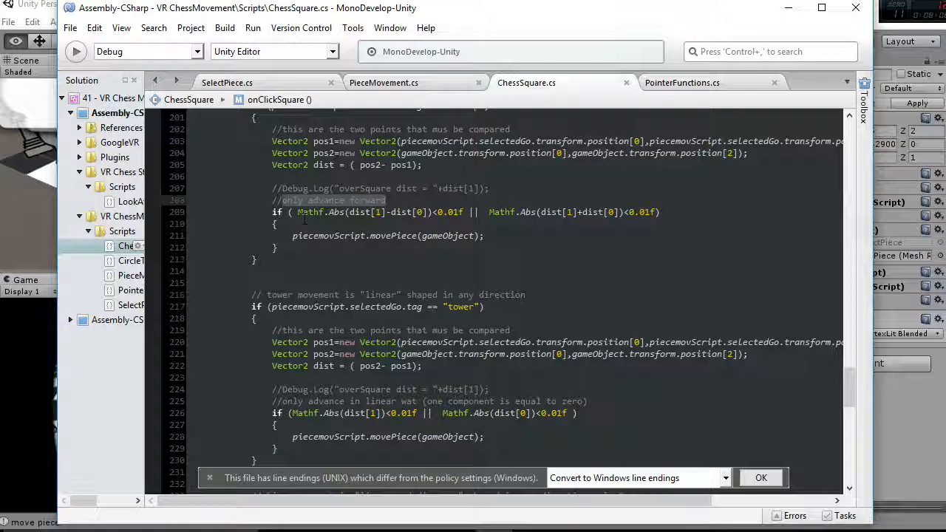
{"action": "type", "text": "diagonals "}
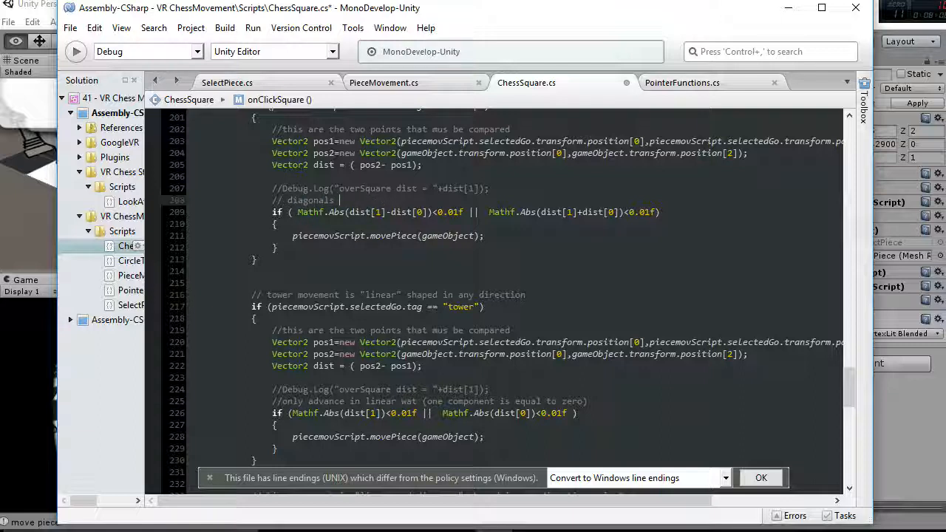
{"action": "type", "text": "mean that the two com"}
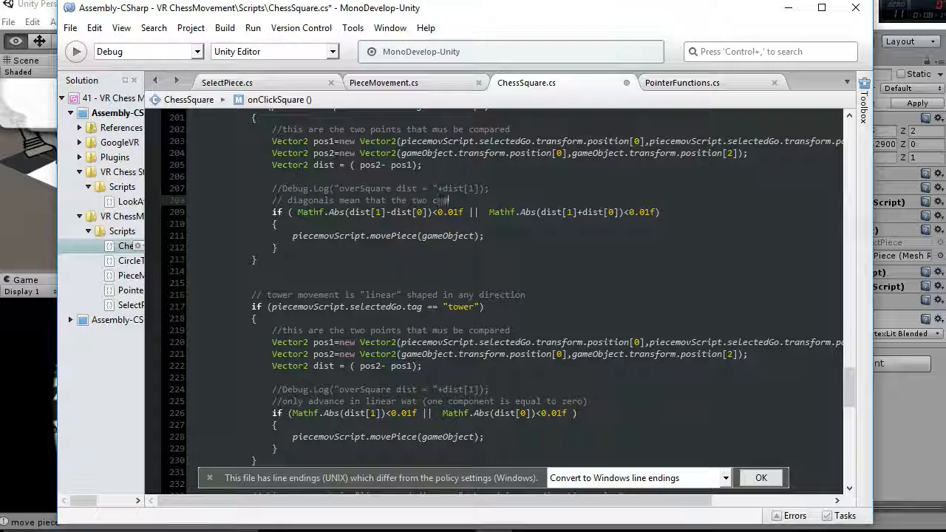
{"action": "type", "text": "ponents must be eq"}
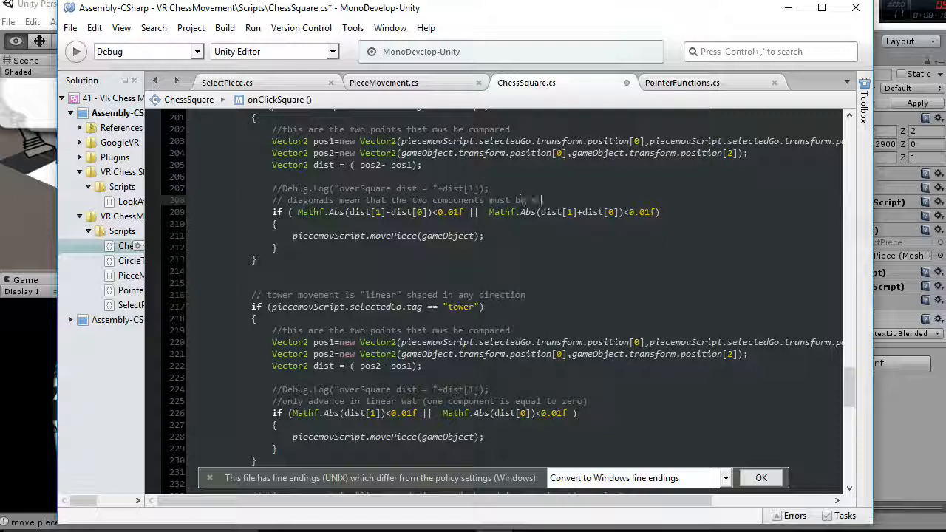
{"action": "type", "text": "ual"}
Step: Examine the tower branch of onClickSquare, including the Mathf.Abs condition that limits movement to straight lines
{"action": "scroll", "coordinate": [517, 199], "scroll_direction": "down", "scroll_amount": 3}
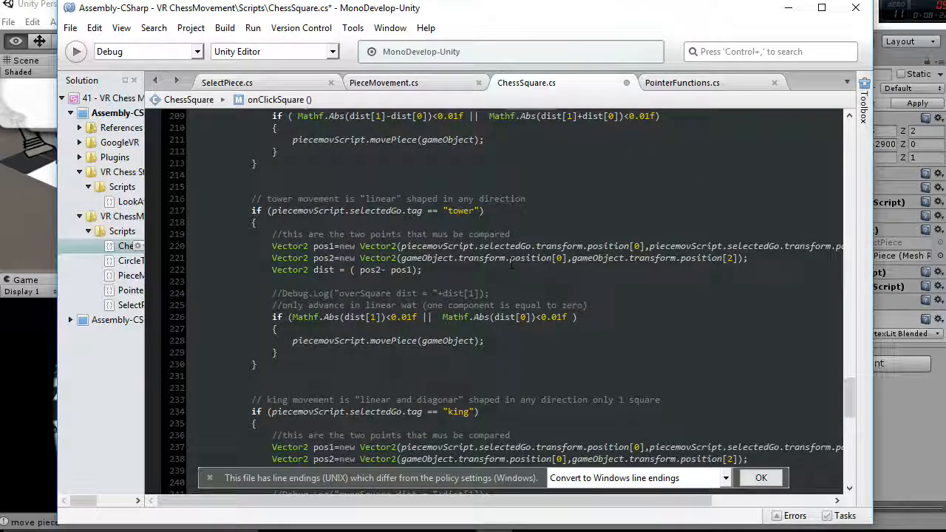
{"action": "scroll", "coordinate": [508, 289], "scroll_direction": "down", "scroll_amount": 2}
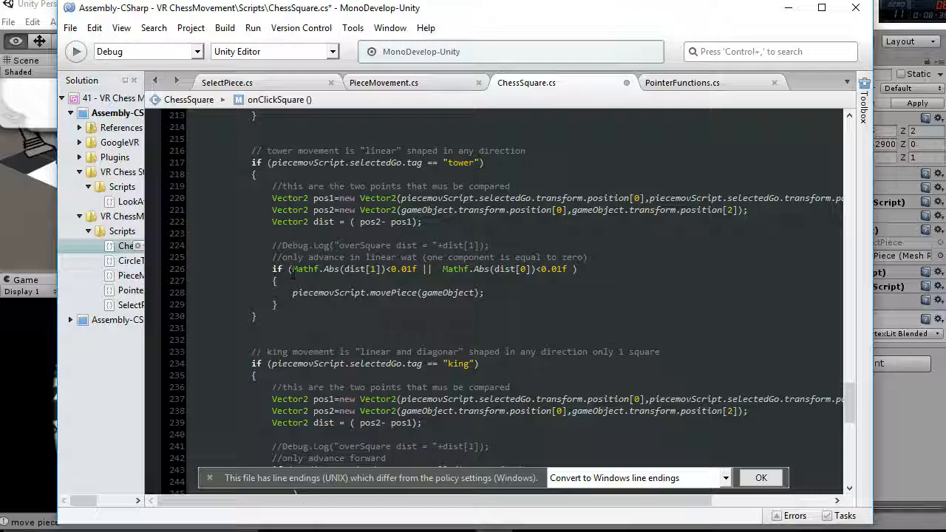
{"action": "left_click_drag", "start_coordinate": [289, 269], "coordinate": [567, 271]}
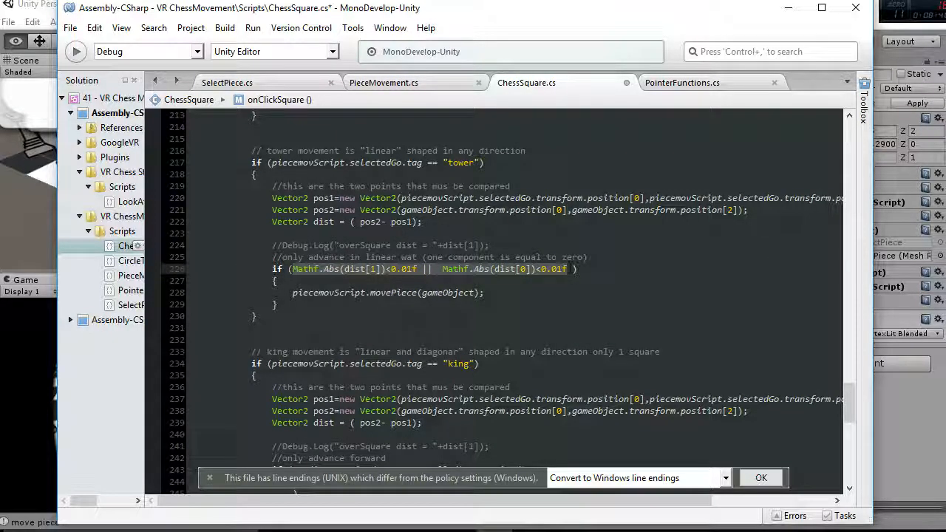
Step: Examine the king branch of onClickSquare, including its dist.magnitude condition for one-square straight and diagonal moves
{"action": "scroll", "coordinate": [460, 286], "scroll_direction": "down", "scroll_amount": 3}
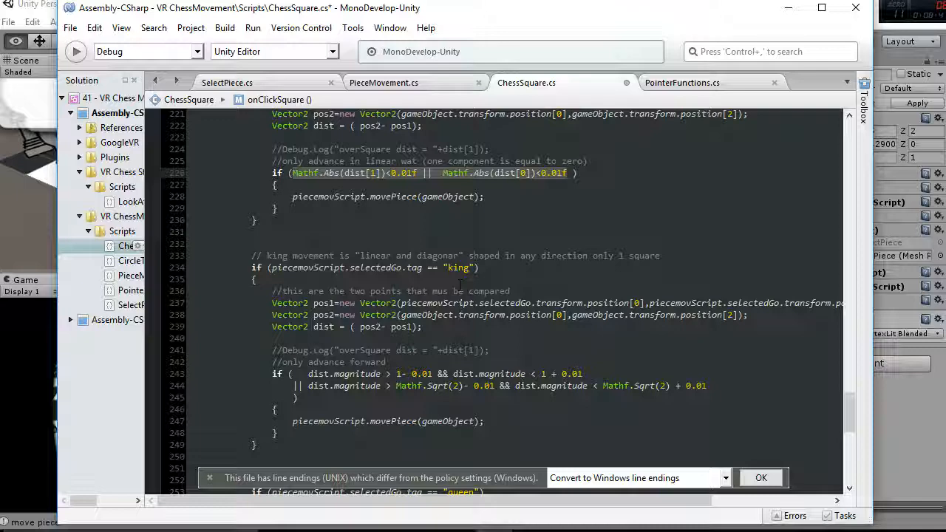
{"action": "scroll", "coordinate": [460, 285], "scroll_direction": "down", "scroll_amount": 3}
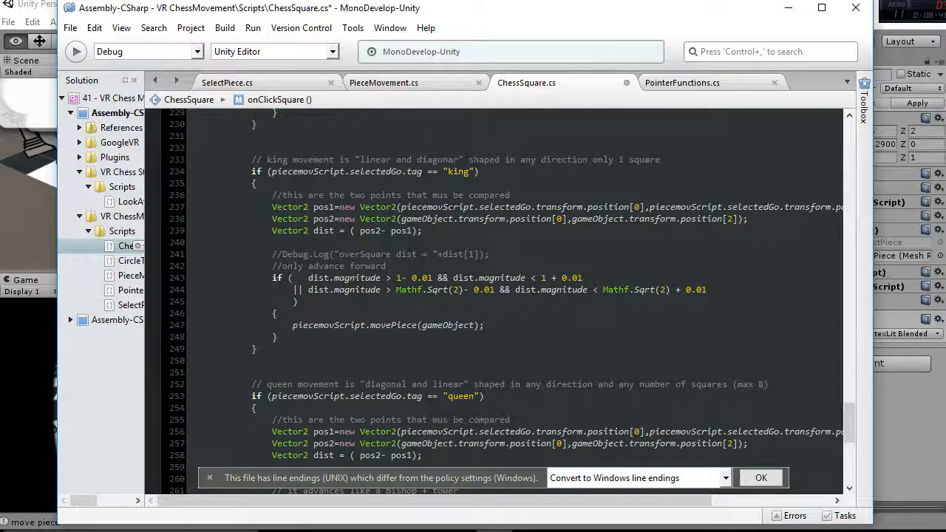
{"action": "scroll", "coordinate": [465, 289], "scroll_direction": "down", "scroll_amount": 2}
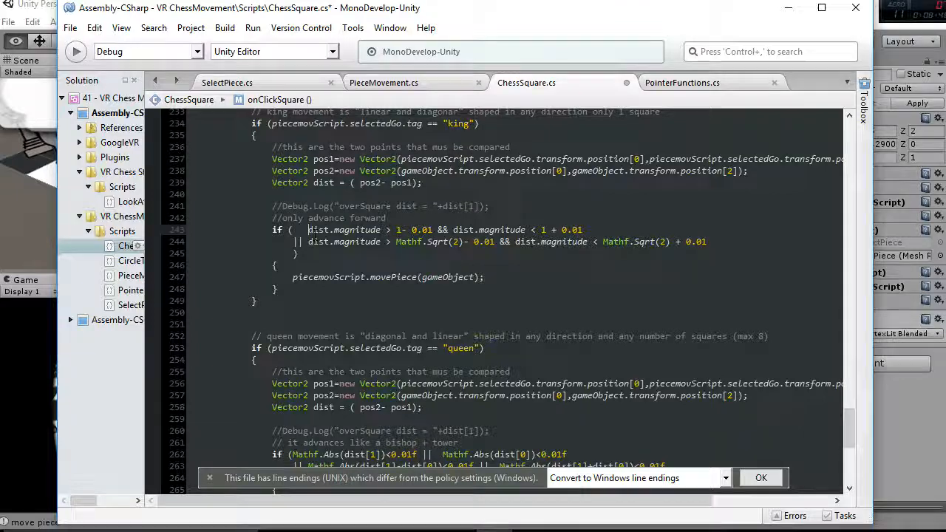
{"action": "left_click_drag", "start_coordinate": [308, 230], "coordinate": [319, 241]}
Step: Examine the queen branch of onClickSquare, including its combined bishop and tower Mathf.Abs conditions, and the onExitSquare function below it
{"action": "scroll", "coordinate": [384, 283], "scroll_direction": "down", "scroll_amount": 4}
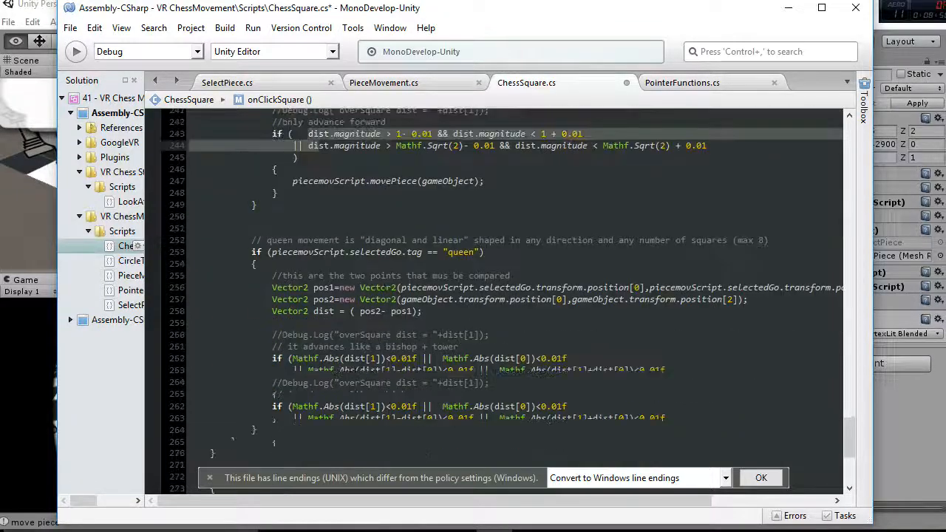
{"action": "scroll", "coordinate": [386, 285], "scroll_direction": "down", "scroll_amount": 1}
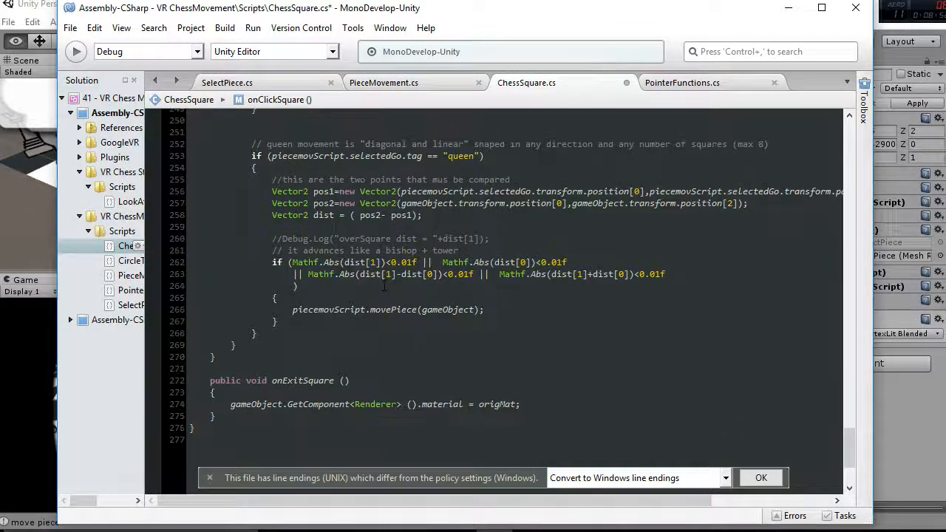
{"action": "scroll", "coordinate": [385, 284], "scroll_direction": "up", "scroll_amount": 1}
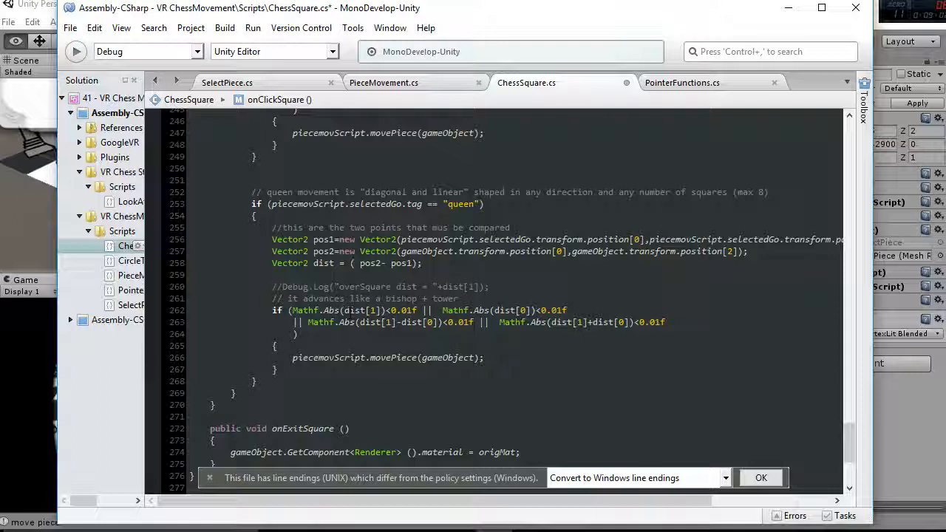
{"action": "left_click_drag", "start_coordinate": [323, 311], "coordinate": [539, 311]}
{"action": "left_click_drag", "start_coordinate": [340, 323], "coordinate": [482, 334]}
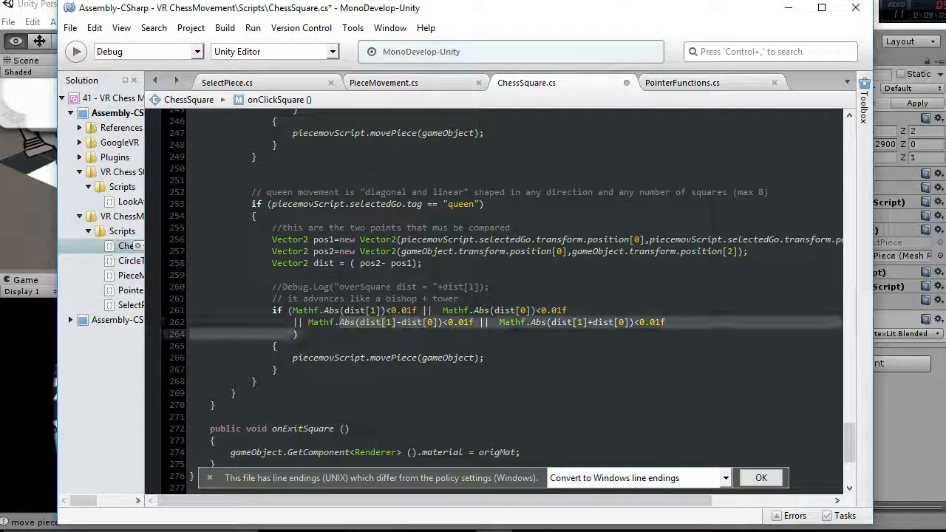
{"action": "scroll", "coordinate": [482, 349], "scroll_direction": "down", "scroll_amount": 1}
{"action": "left_click", "coordinate": [474, 360]}
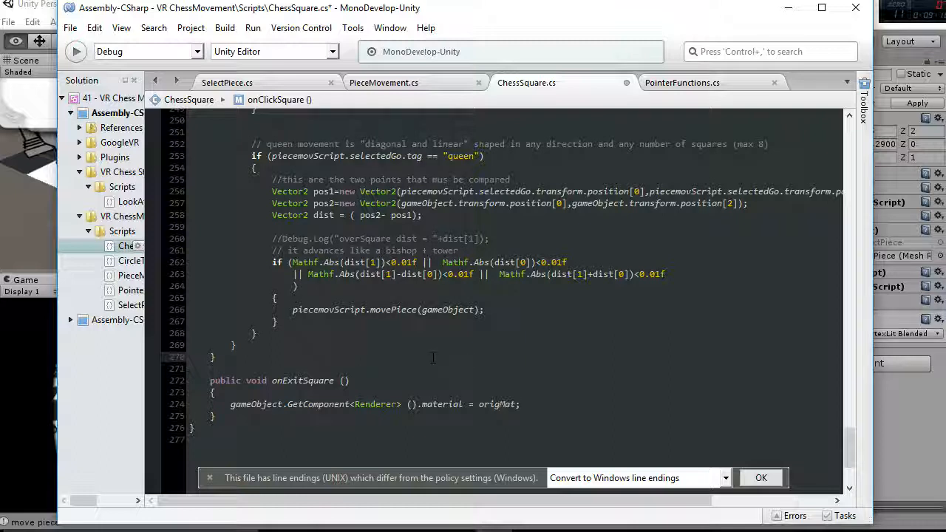
{"action": "scroll", "coordinate": [429, 357], "scroll_direction": "down", "scroll_amount": 1}
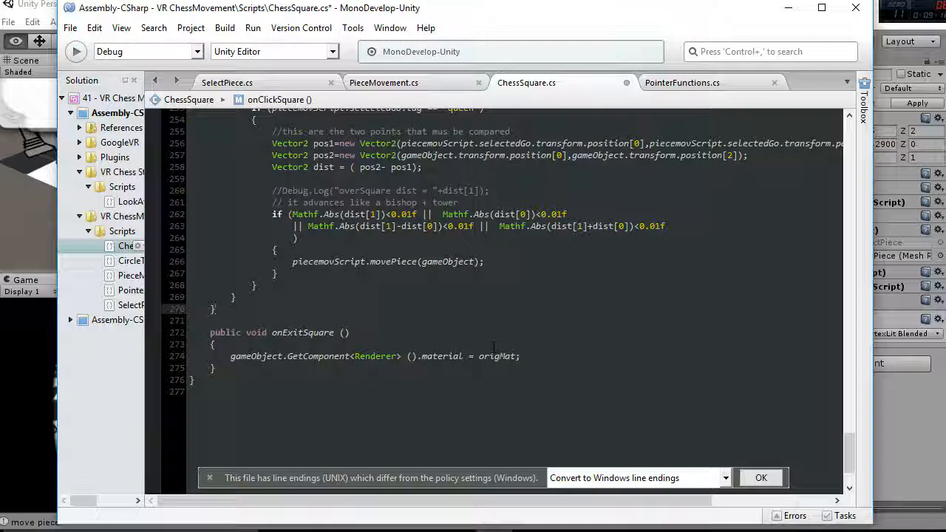
{"action": "scroll", "coordinate": [493, 347], "scroll_direction": "up", "scroll_amount": 12}
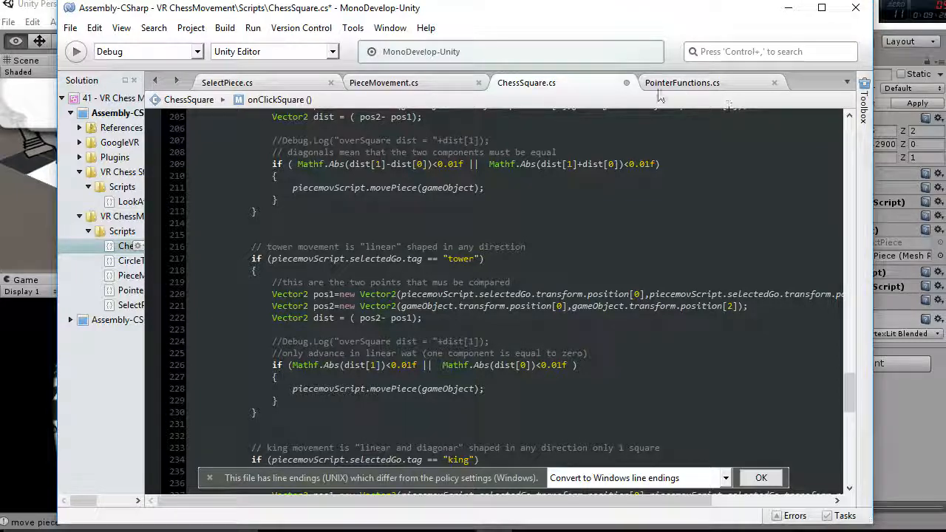
{"action": "left_click", "coordinate": [853, 9]}
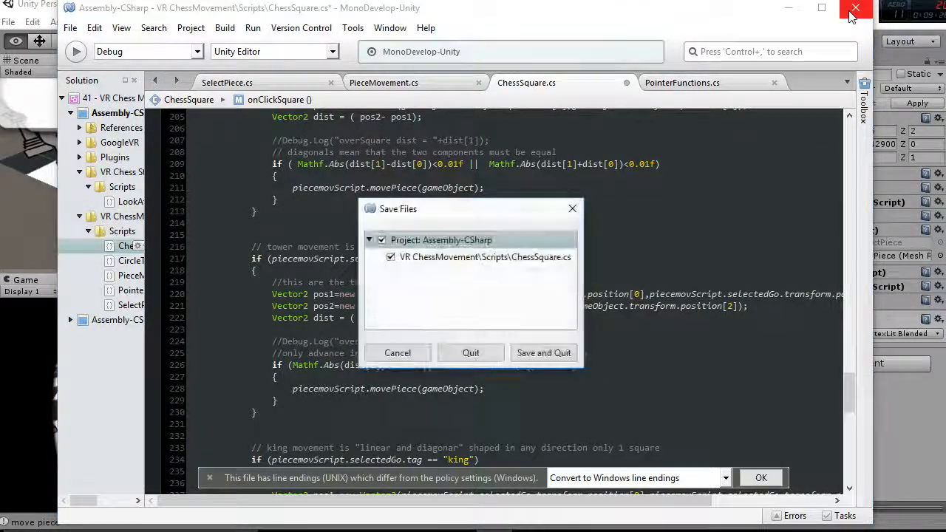
{"action": "left_click", "coordinate": [397, 353]}
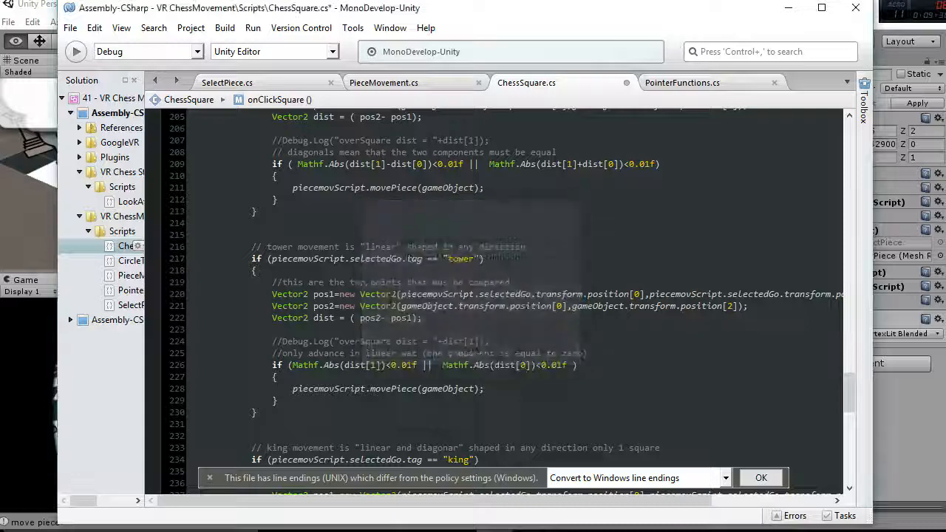
Step: Switch to Unity, resume play mode, try to move the queen to a square beyond the pawn, and pause the game
{"action": "left_click", "coordinate": [30, 135]}
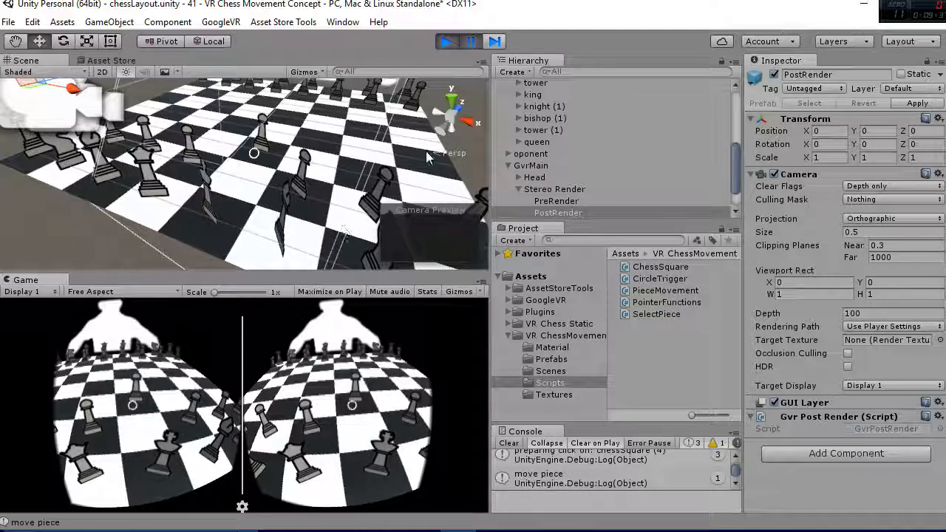
{"action": "left_click", "coordinate": [471, 42]}
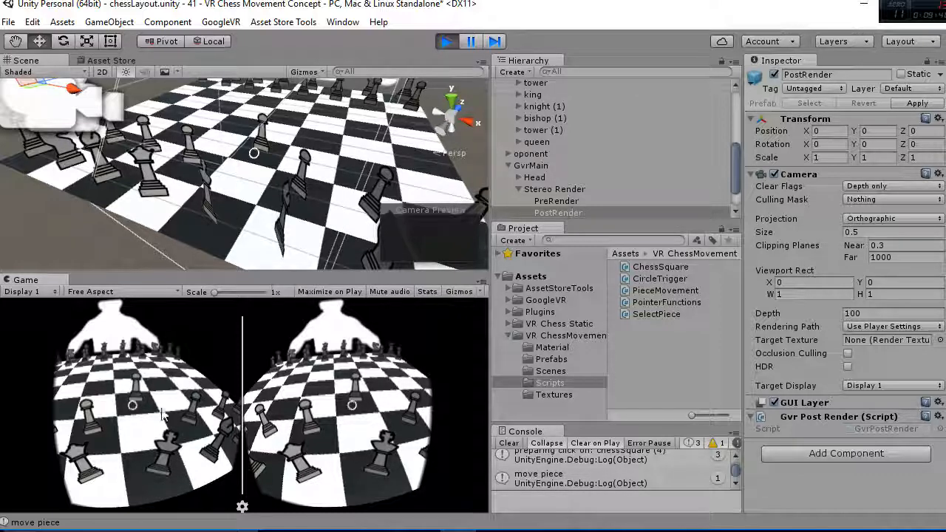
{"action": "key", "text": "alt"}
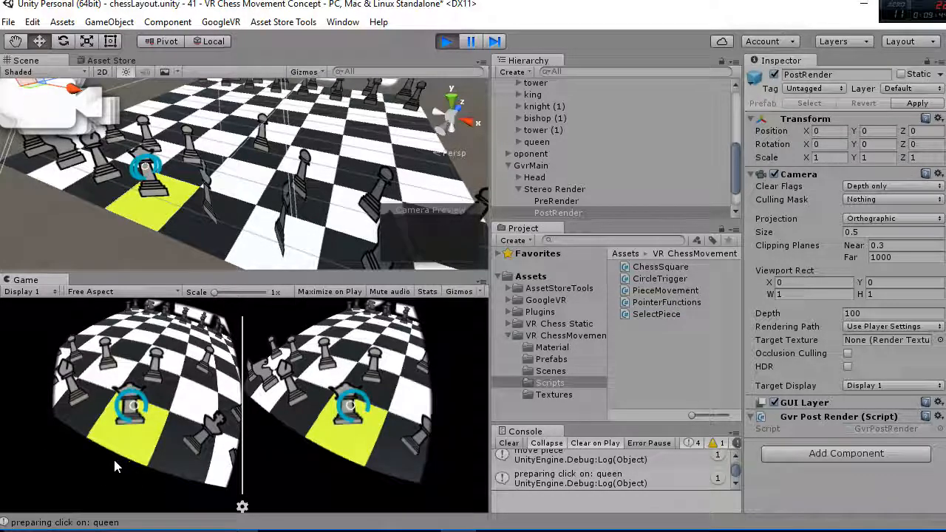
{"action": "key", "text": "alt"}
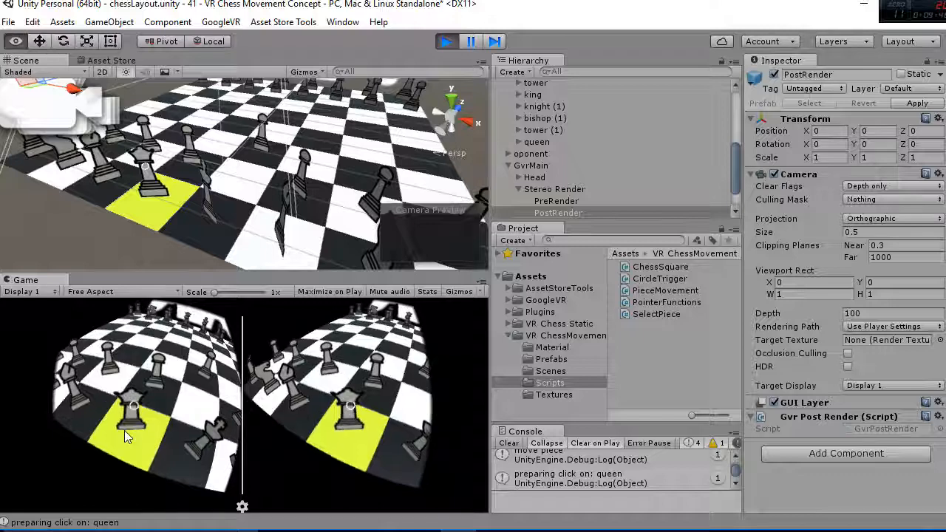
{"action": "key", "text": "alt"}
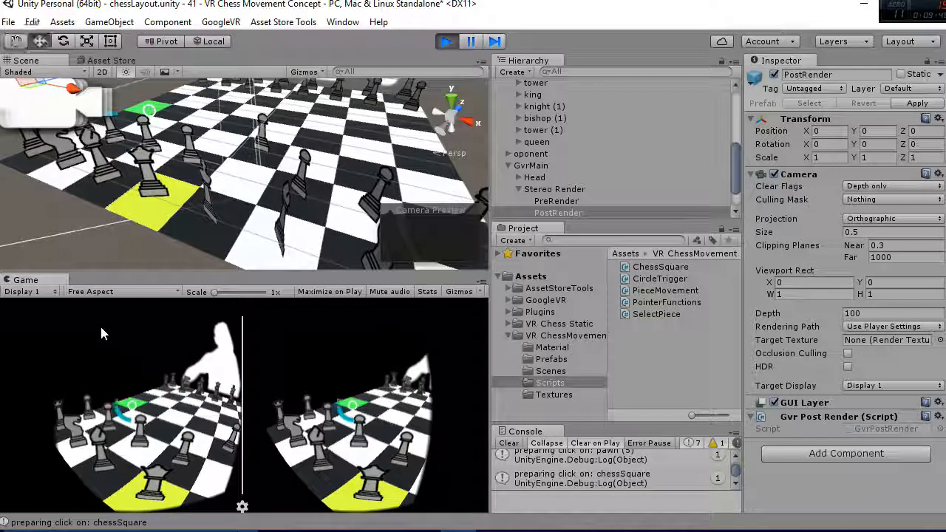
{"action": "left_click", "coordinate": [474, 44]}
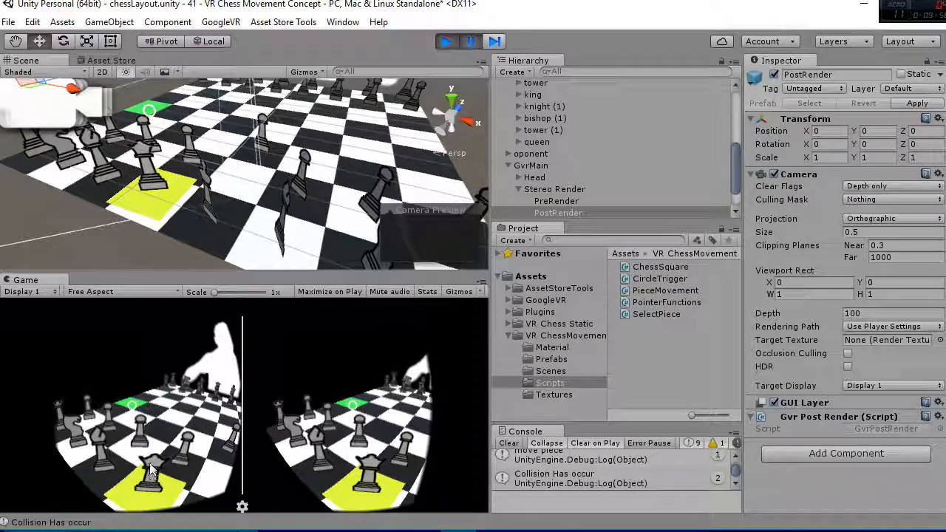
Step: Switch to MonoDevelop and examine the thereIsCollision block of moveToObjective in PieceMovement.cs, including its while loop towards lastPosition
{"action": "key", "text": "alt+Tab"}
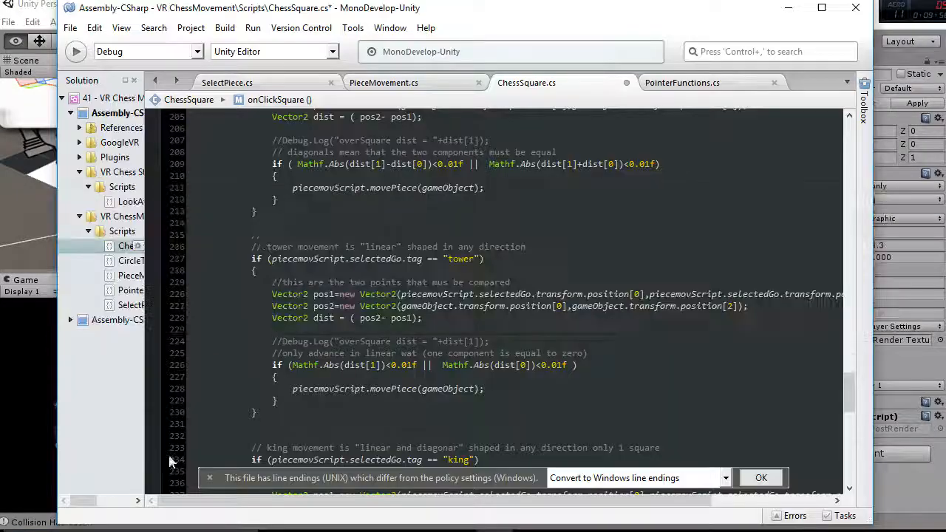
{"action": "left_click", "coordinate": [424, 86]}
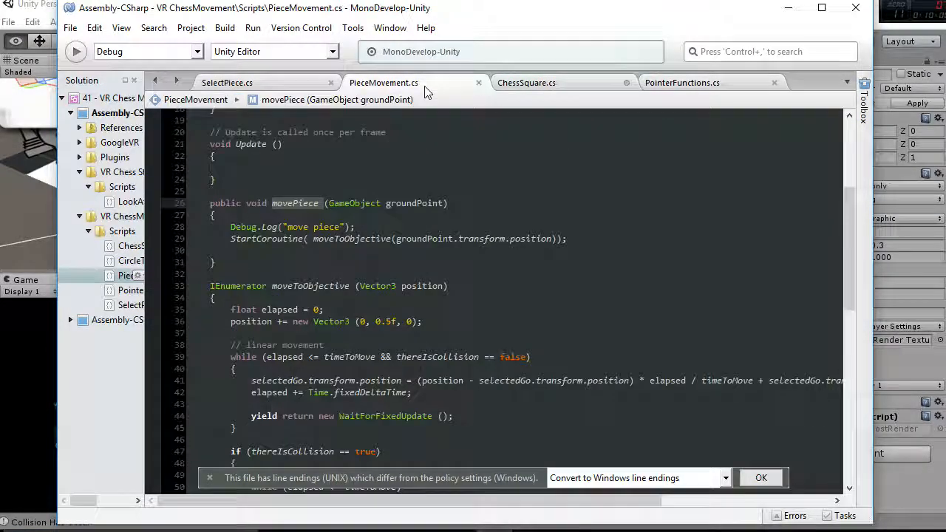
{"action": "scroll", "coordinate": [351, 346], "scroll_direction": "down", "scroll_amount": 7}
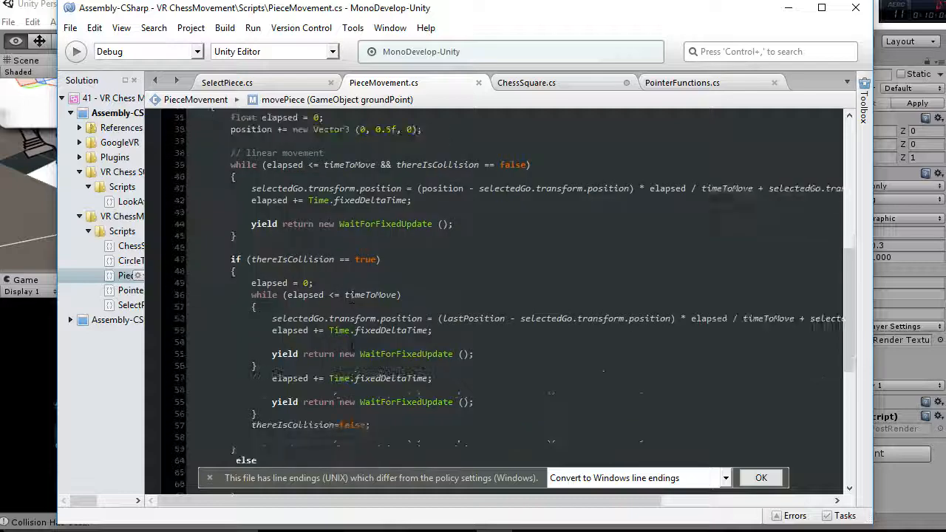
{"action": "left_click", "coordinate": [268, 216]}
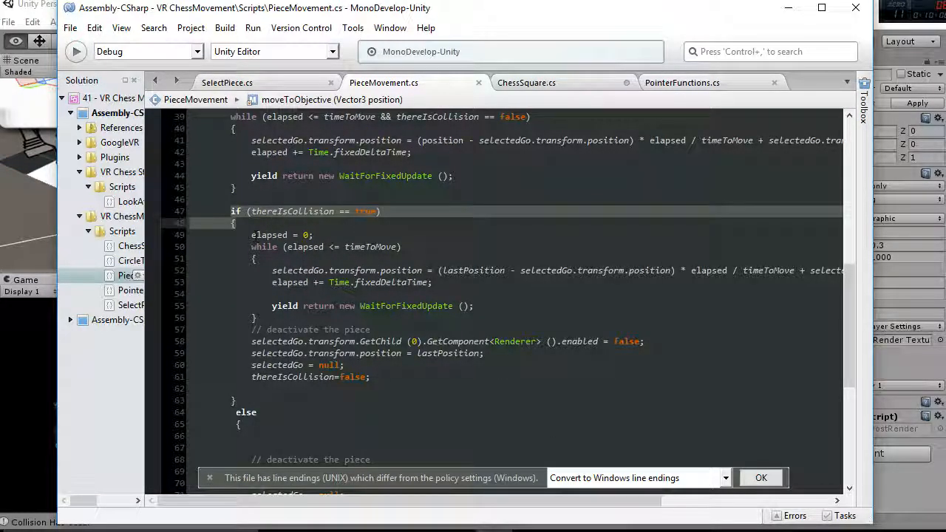
{"action": "left_click_drag", "start_coordinate": [251, 247], "coordinate": [345, 319]}
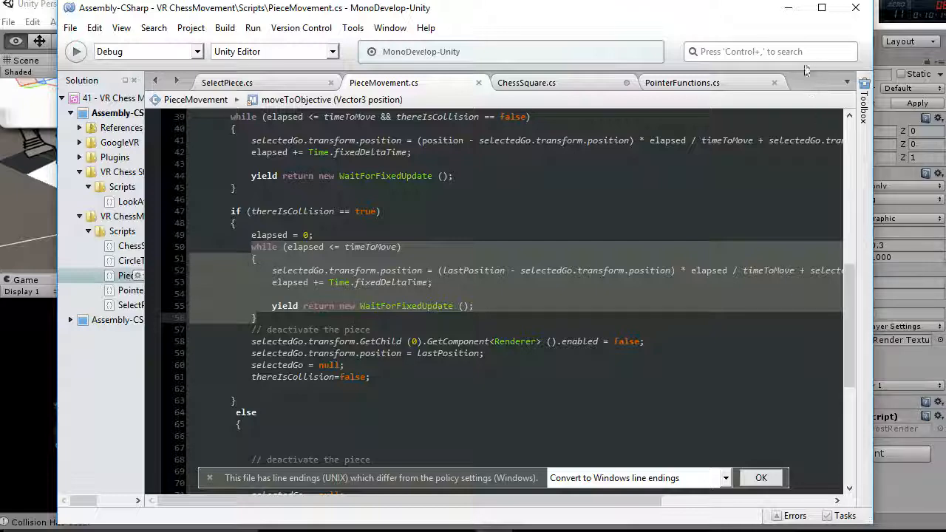
Step: Return to Unity, exit play mode and open the pieceMovementTest scene, saving the changes made in chessLayout
{"action": "left_click", "coordinate": [789, 9]}
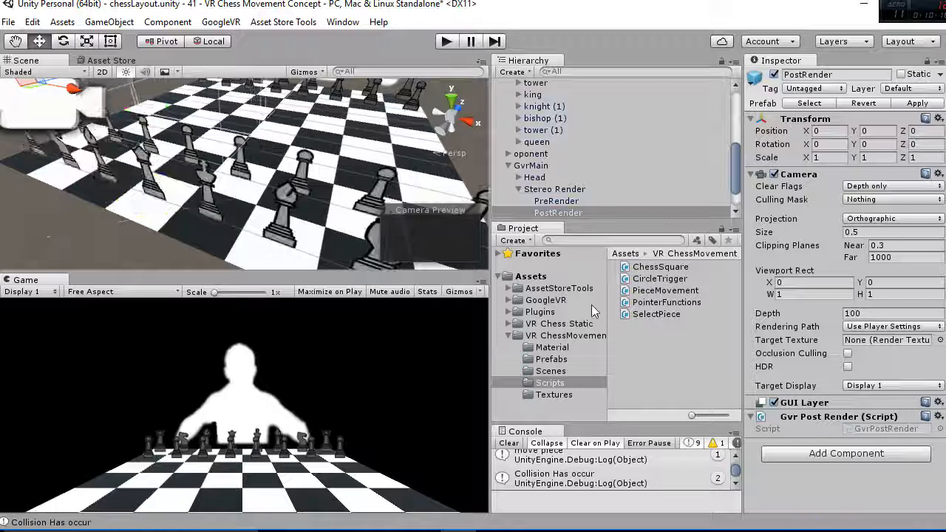
{"action": "left_click", "coordinate": [550, 371]}
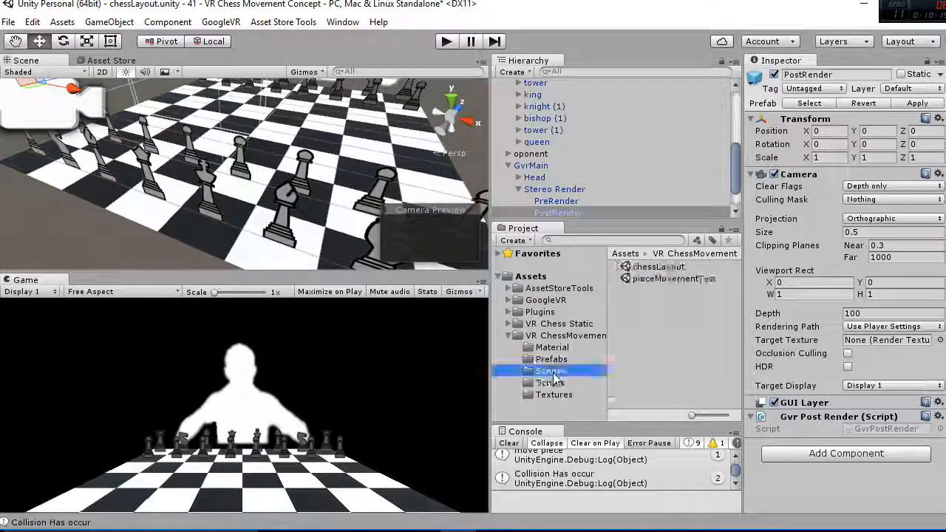
{"action": "double_click", "coordinate": [679, 279]}
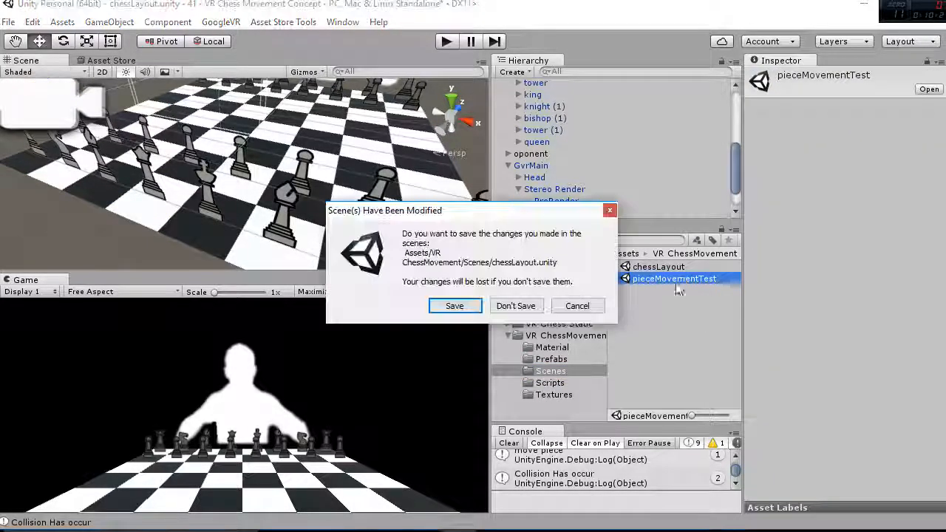
{"action": "left_click", "coordinate": [455, 306]}
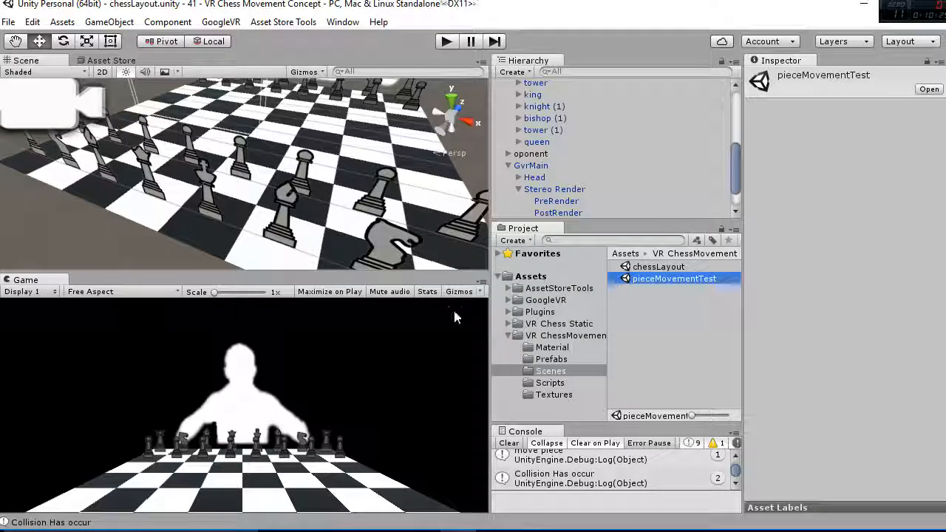
Step: Run the pieceMovementTest scene and test the bishop's movement by selecting it and aiming at other board squares
{"action": "left_click", "coordinate": [446, 42]}
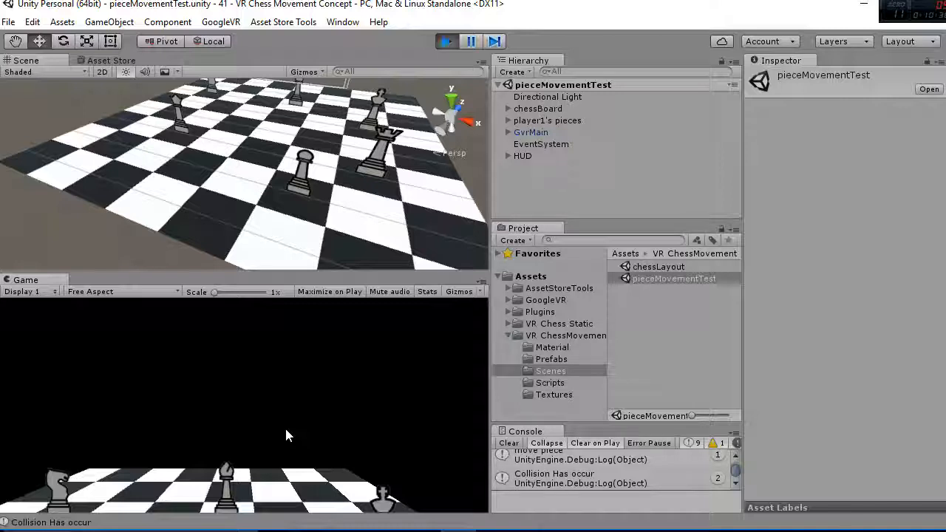
{"action": "key", "text": "alt"}
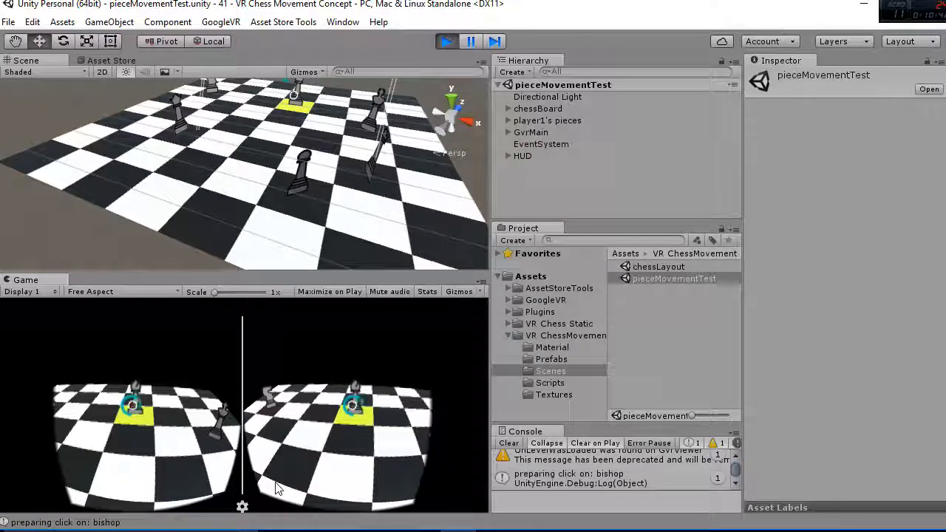
{"action": "key", "text": "alt"}
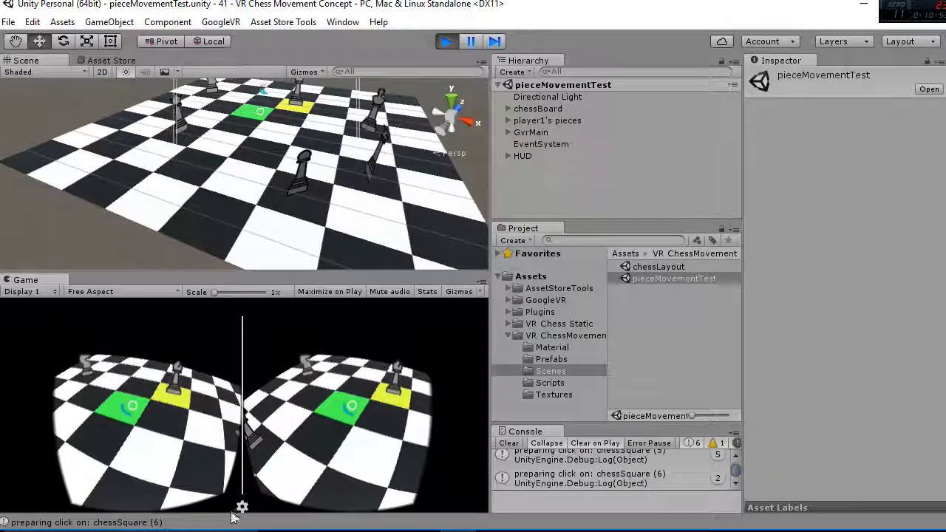
{"action": "left_click", "coordinate": [228, 456]}
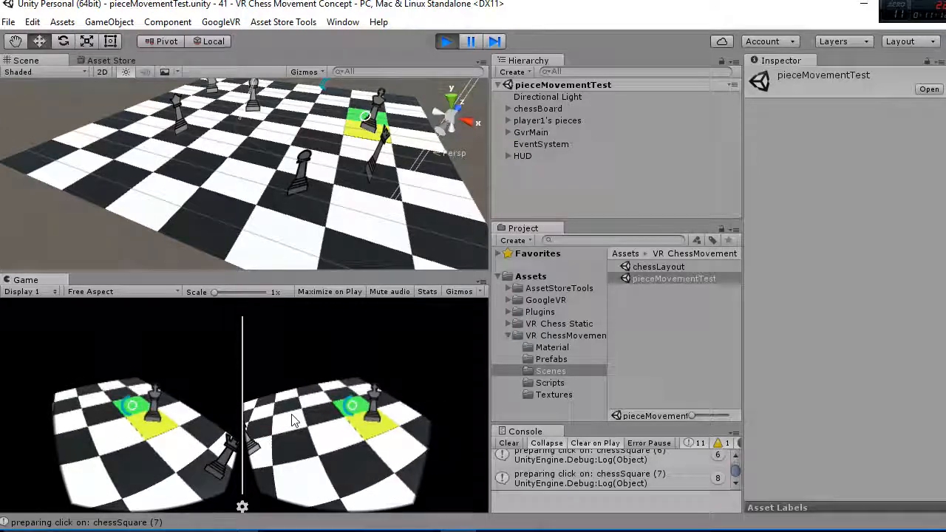
Step: Test the movement rules of the king, pawn and queen by selecting each piece and aiming at target squares
{"action": "left_click", "coordinate": [292, 420]}
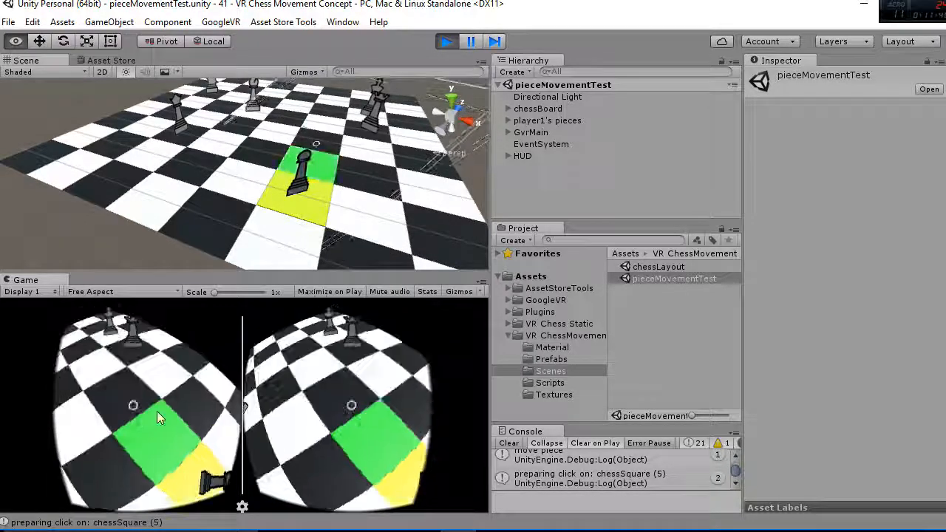
{"action": "left_click", "coordinate": [190, 473]}
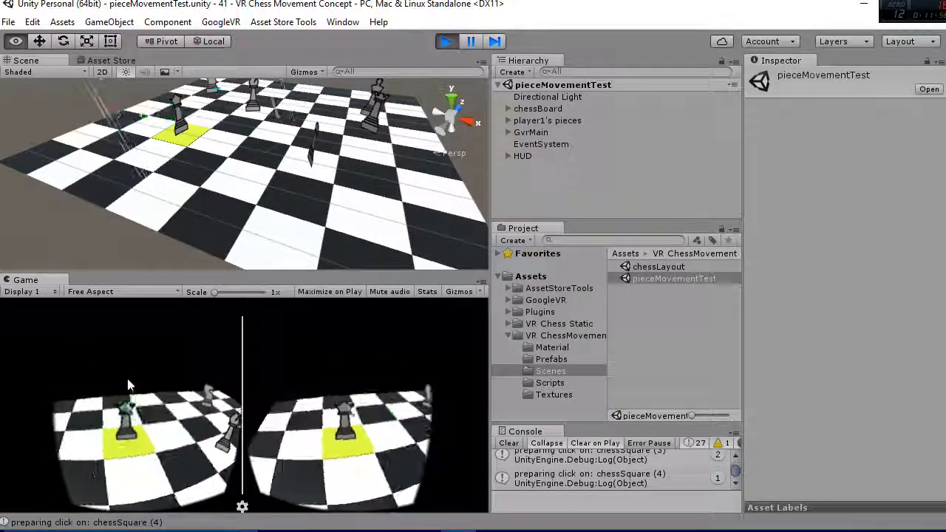
{"action": "left_click", "coordinate": [83, 380]}
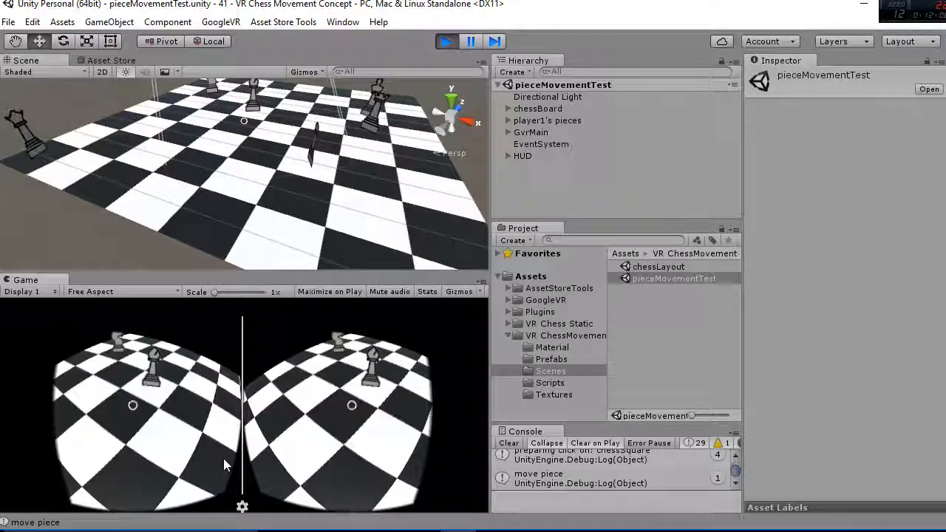
Step: Stop play mode and reopen the chessLayout scene
{"action": "key", "text": "ctrl+p"}
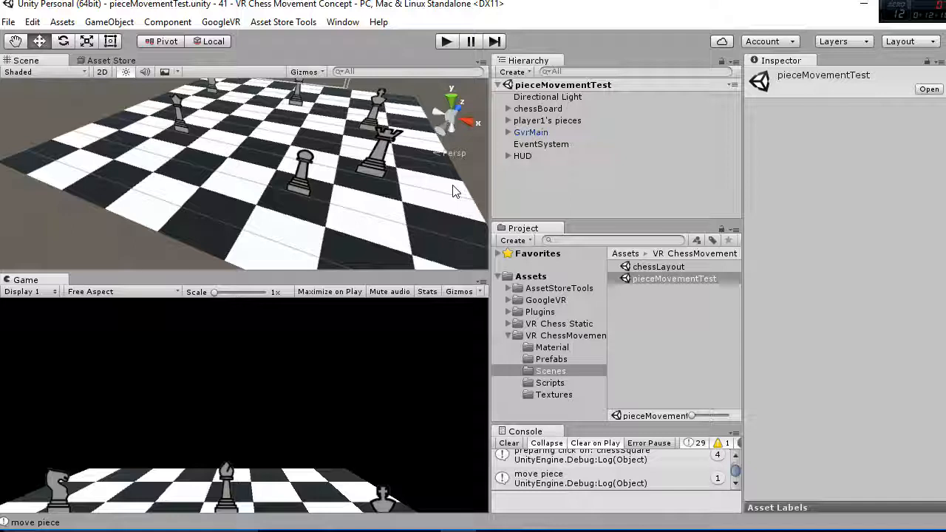
{"action": "double_click", "coordinate": [642, 268]}
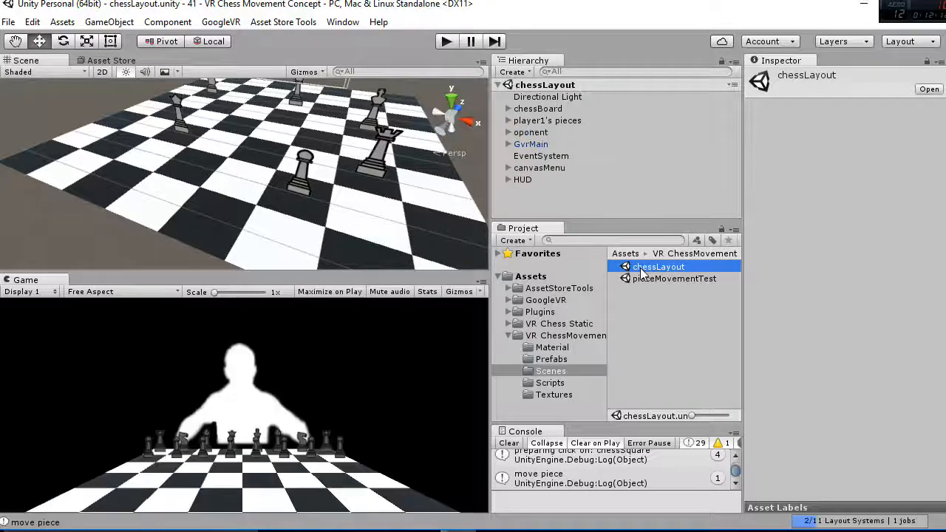